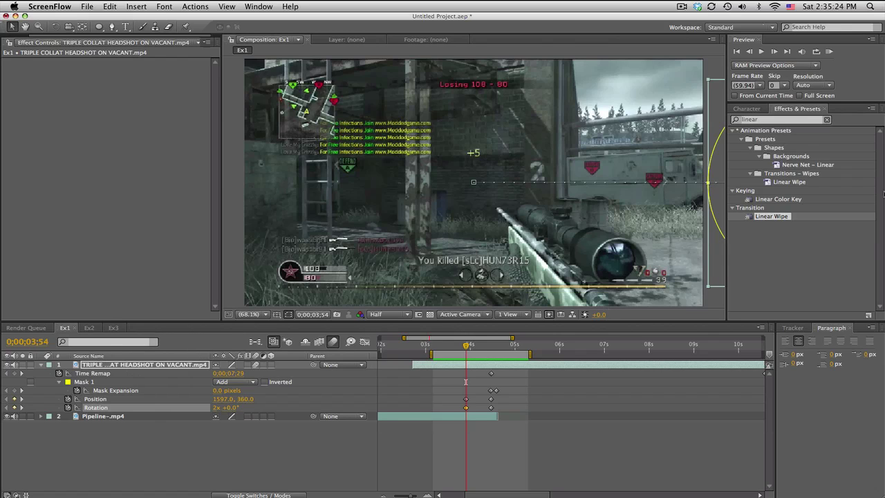
# Preview the Ex1 example transition and scrub through it from 3;54 to 4;06.
pyautogui.click(831, 54)
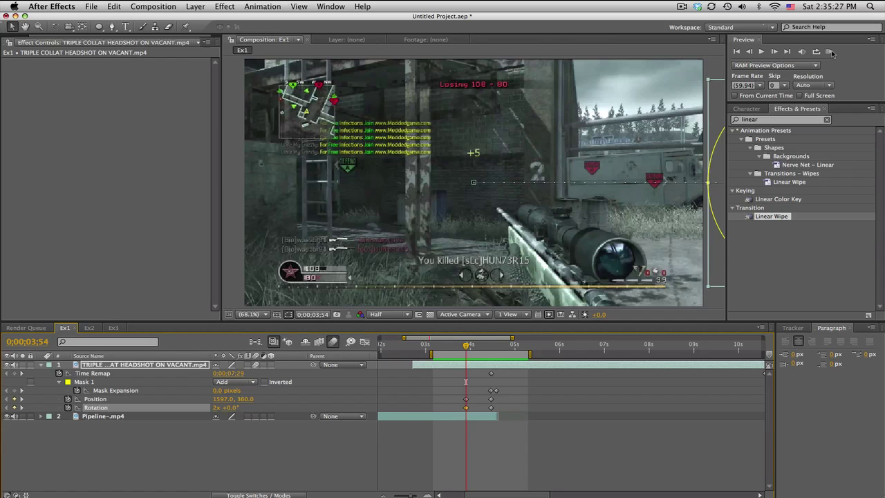
pyautogui.click(829, 52)
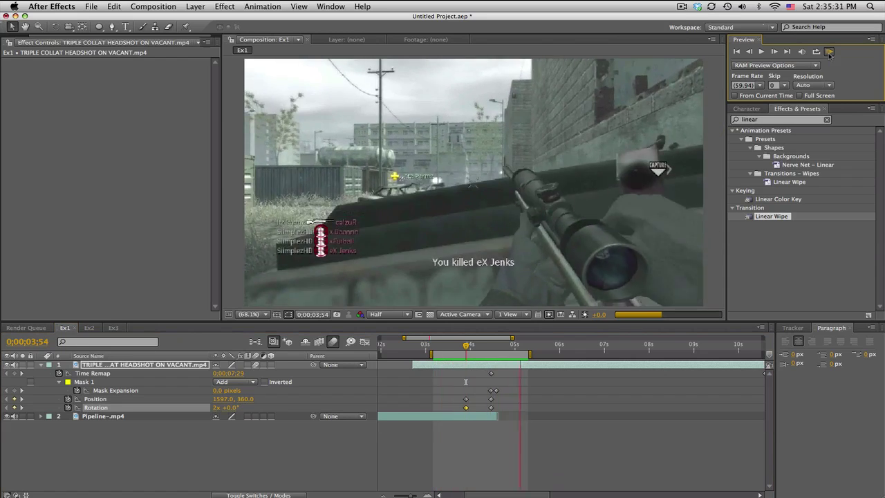
pyautogui.click(479, 347)
pyautogui.moveTo(478, 347); pyautogui.dragTo(501, 347)
# Preview the Ex2 example transition and scrub through it from 3;54 to 4;08.
pyautogui.click(89, 327)
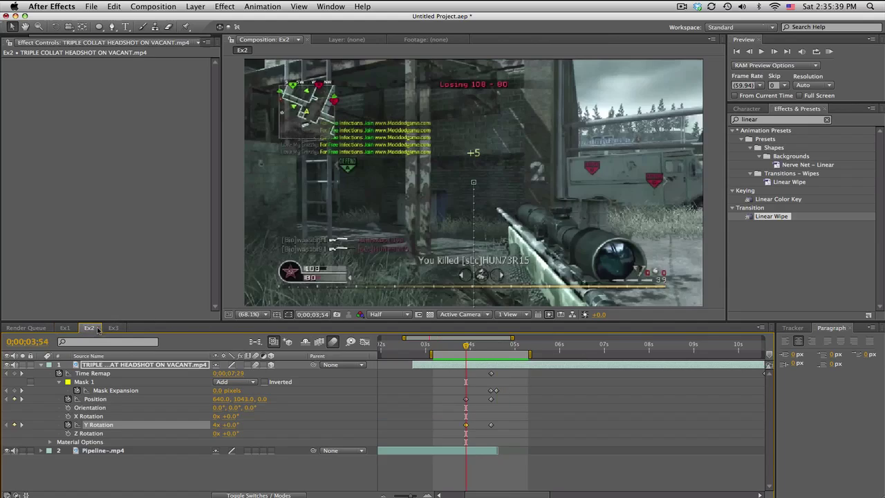
pyautogui.click(829, 52)
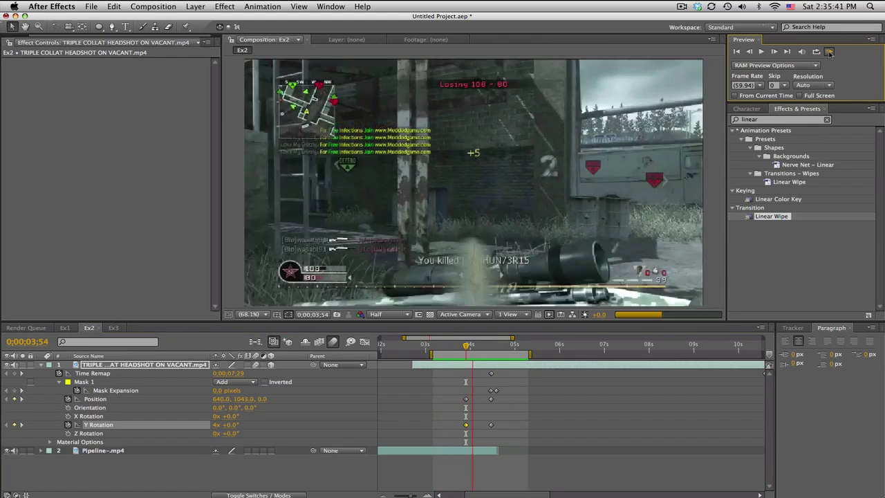
pyautogui.click(814, 121)
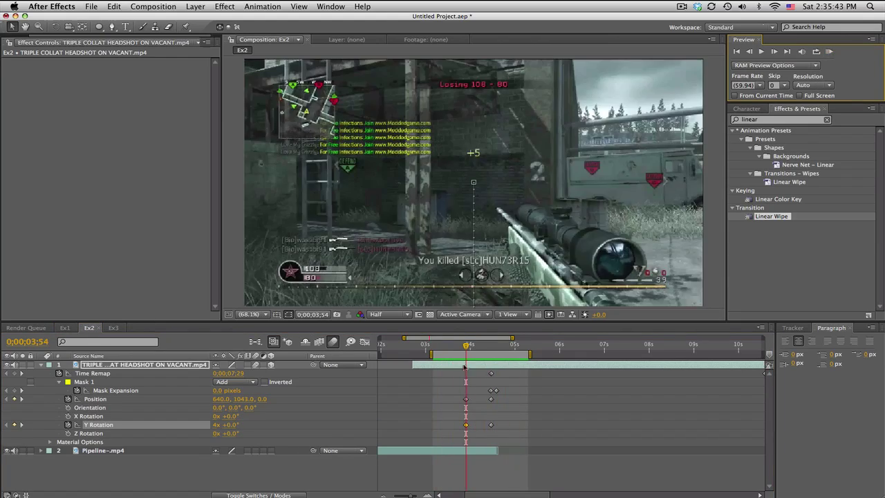
pyautogui.moveTo(447, 346); pyautogui.dragTo(499, 346)
# Preview the Ex3 example transition and scrub through it up to about 4;25.
pyautogui.click(114, 327)
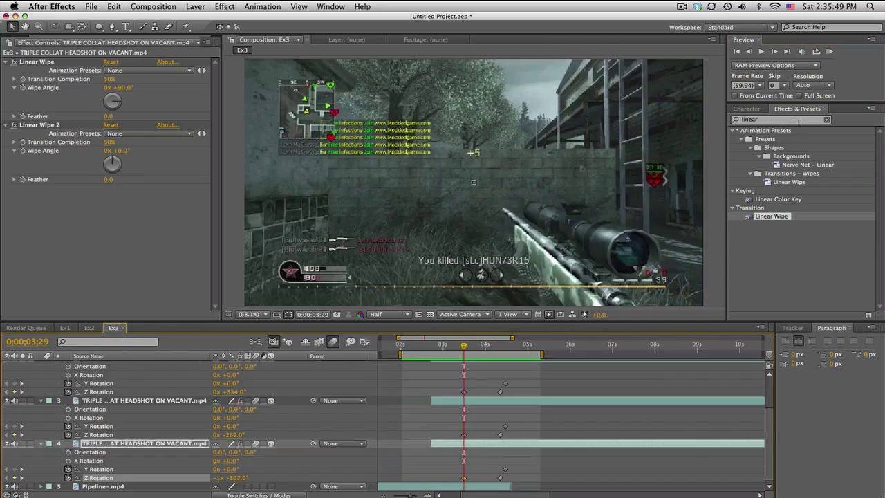
pyautogui.click(829, 51)
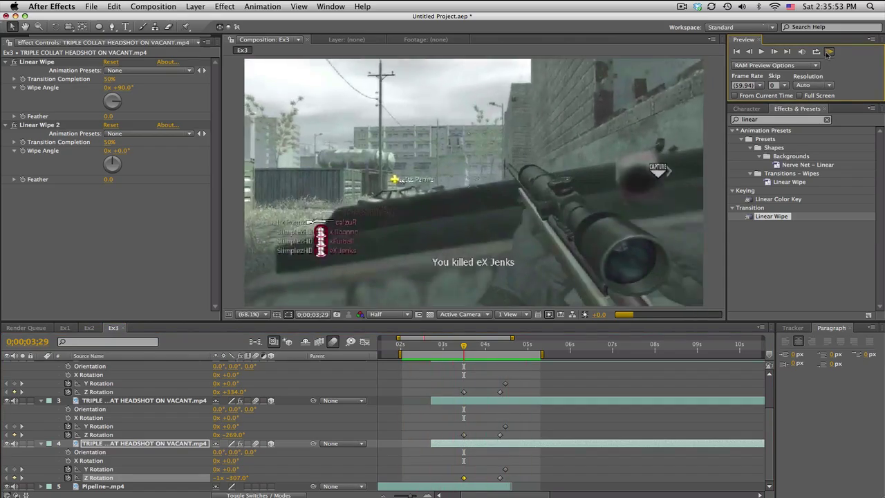
pyautogui.click(464, 345)
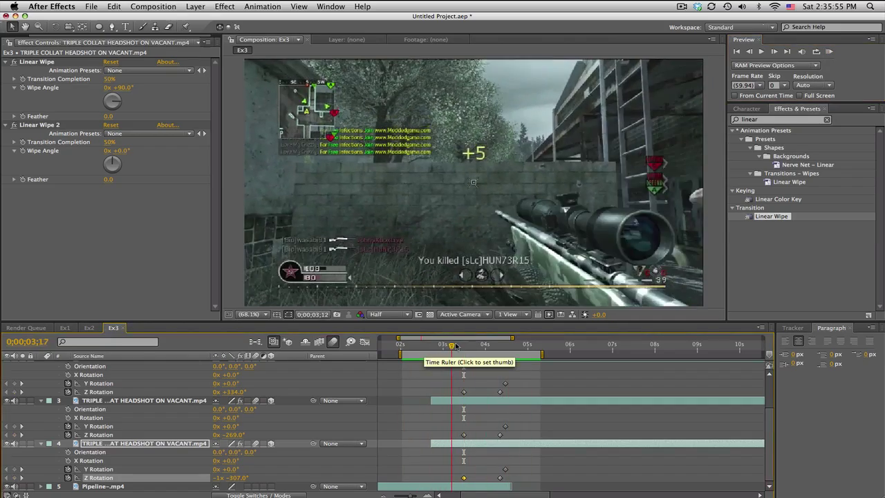
pyautogui.moveTo(464, 346); pyautogui.dragTo(510, 346)
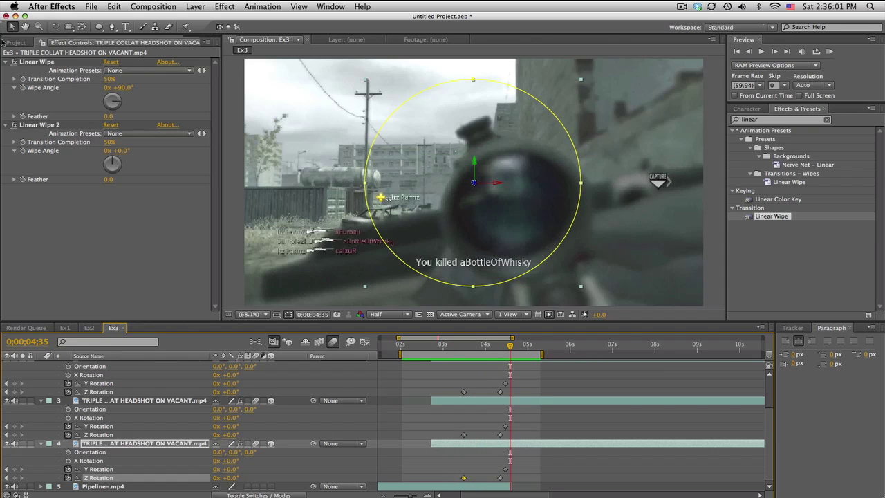
# Create a new composition, Comp 1, with the default settings.
pyautogui.click(14, 42)
pyautogui.click(152, 7)
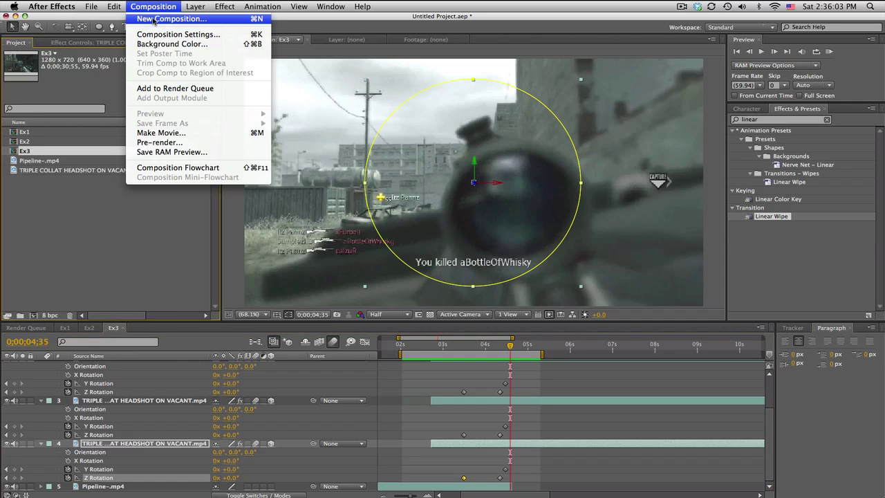
pyautogui.click(152, 20)
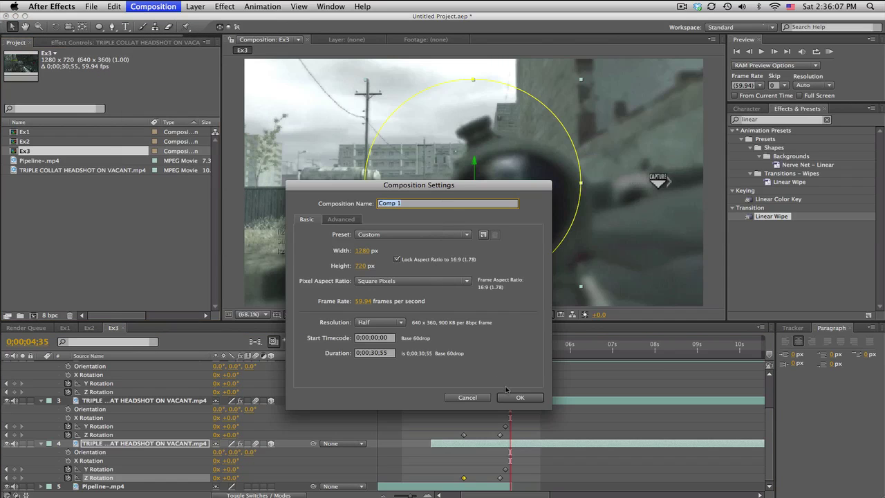
pyautogui.click(509, 394)
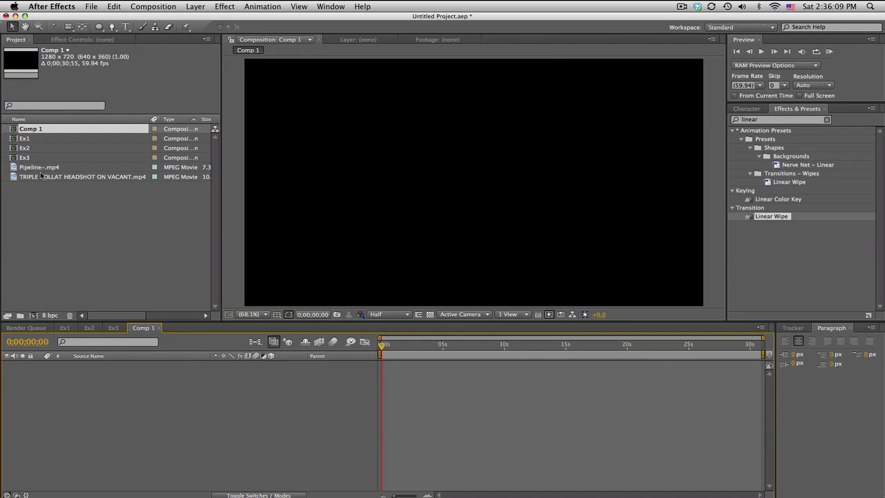
# Add Pipeline-.mp4, then the headshot clip above it, starting around 6.5s.
pyautogui.moveTo(40, 168); pyautogui.dragTo(118, 373)
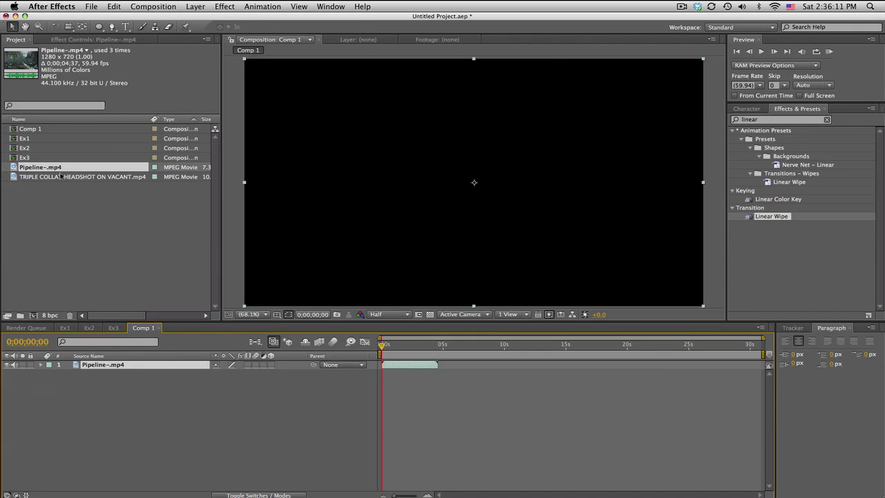
pyautogui.moveTo(69, 177); pyautogui.dragTo(115, 365)
pyautogui.moveTo(407, 364); pyautogui.dragTo(554, 345)
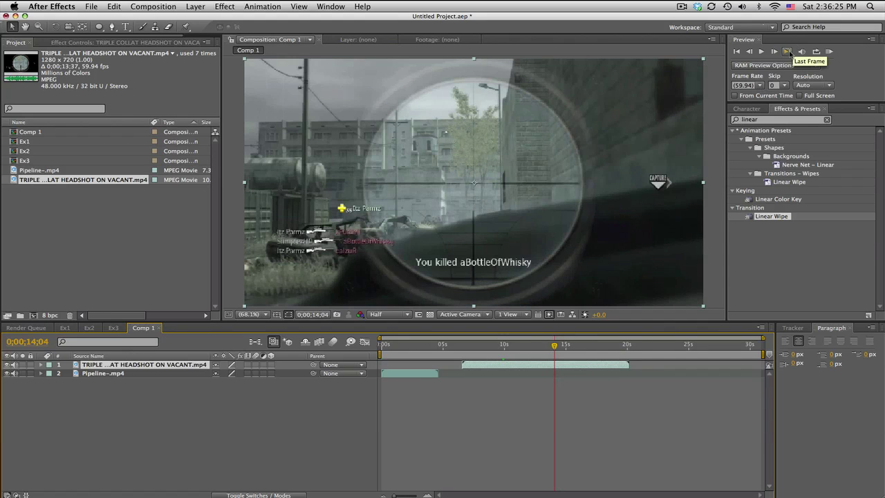
# Enable time remapping on the headshot layer and add a Time Remap keyframe.
pyautogui.click(750, 52)
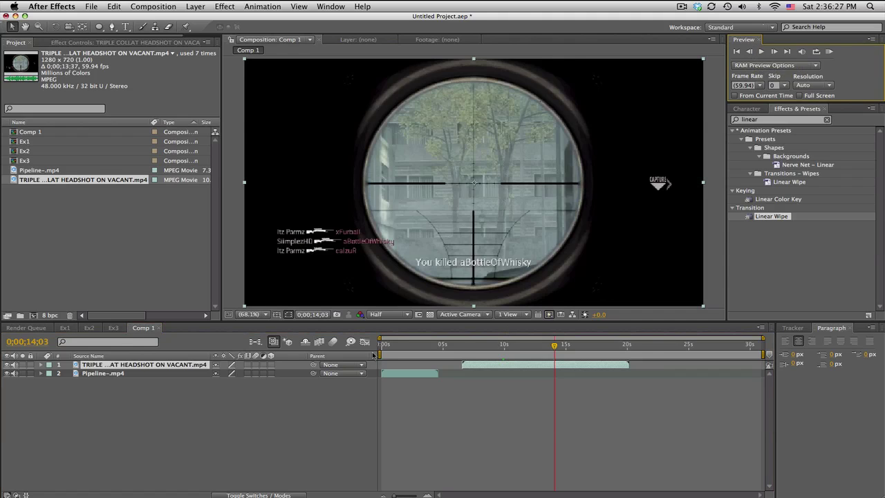
pyautogui.click(100, 365)
pyautogui.click(201, 7)
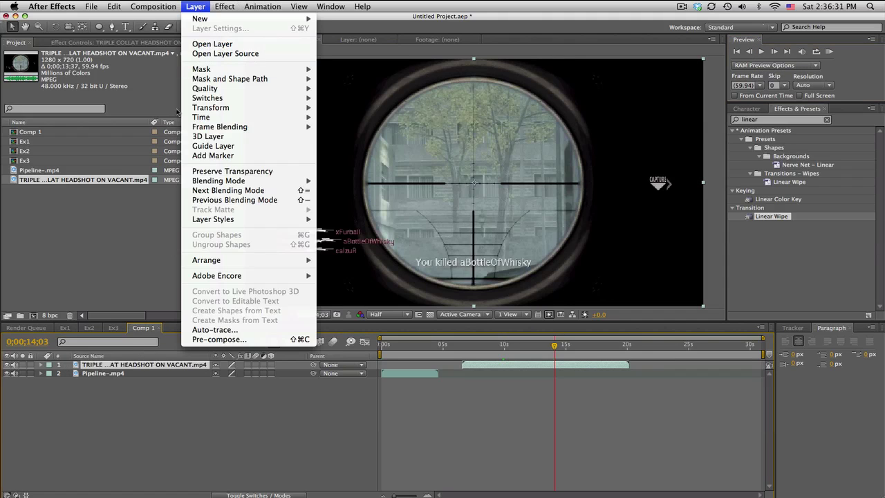
pyautogui.moveTo(213, 117)
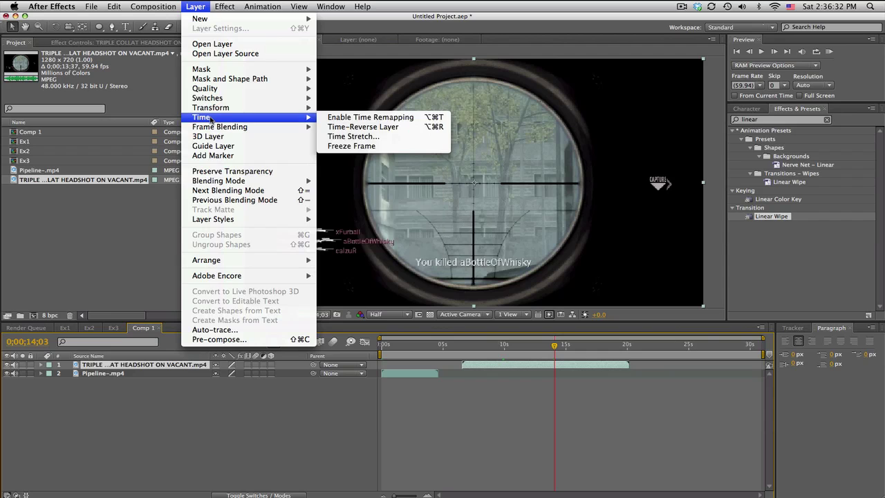
pyautogui.click(362, 118)
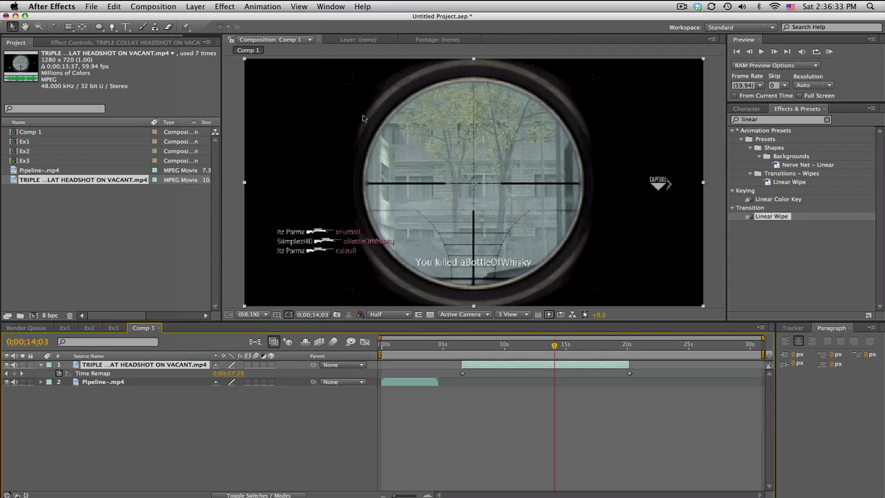
pyautogui.click(15, 373)
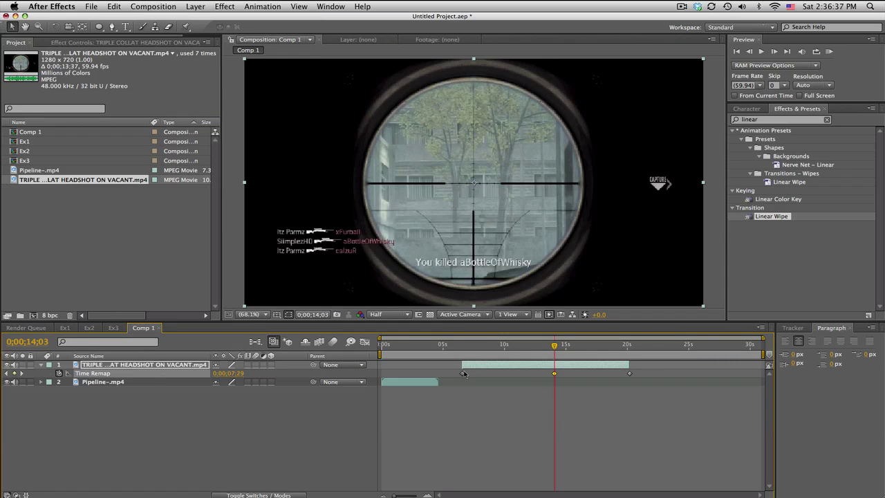
# Find the frame near 11;40 and trim the headshot clip's in-point later.
pyautogui.click(498, 389)
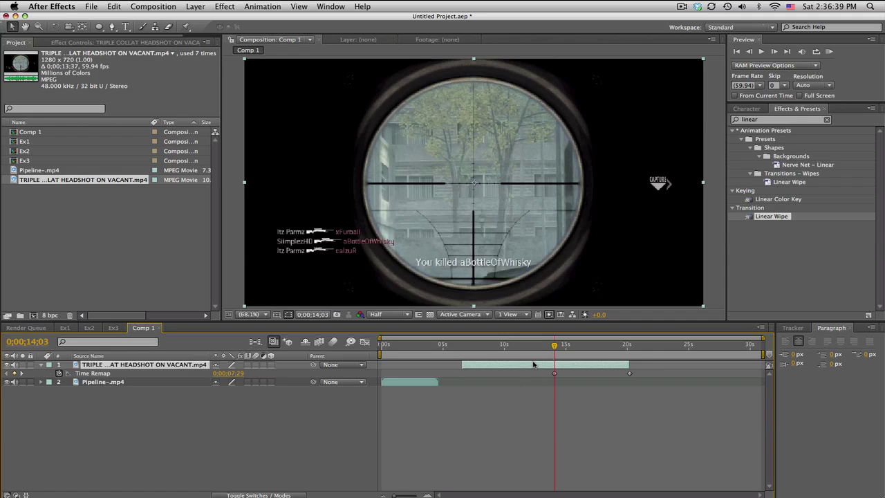
pyautogui.click(521, 346)
pyautogui.moveTo(520, 346); pyautogui.dragTo(560, 346)
pyautogui.moveTo(465, 366); pyautogui.dragTo(444, 364)
# Go to 3;57, zoom the timeline in, and set preview resolution to Full.
pyautogui.click(430, 346)
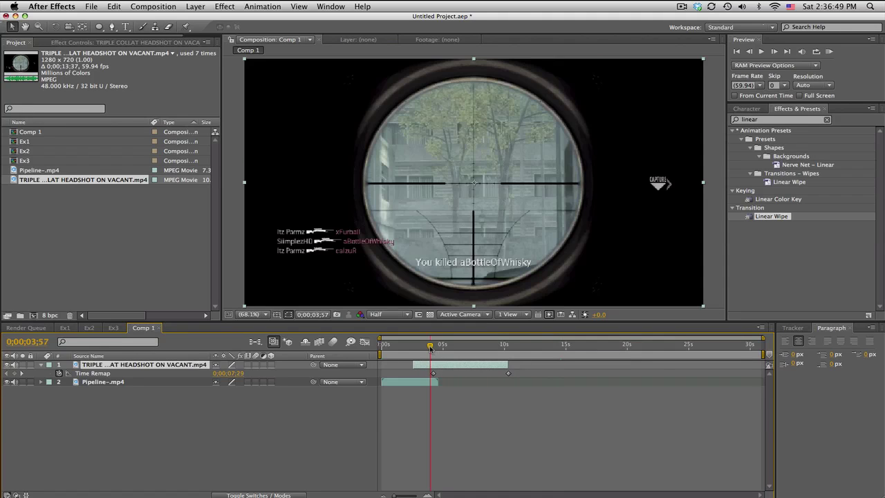
pyautogui.press('=')
pyautogui.press('=')
pyautogui.press('=')
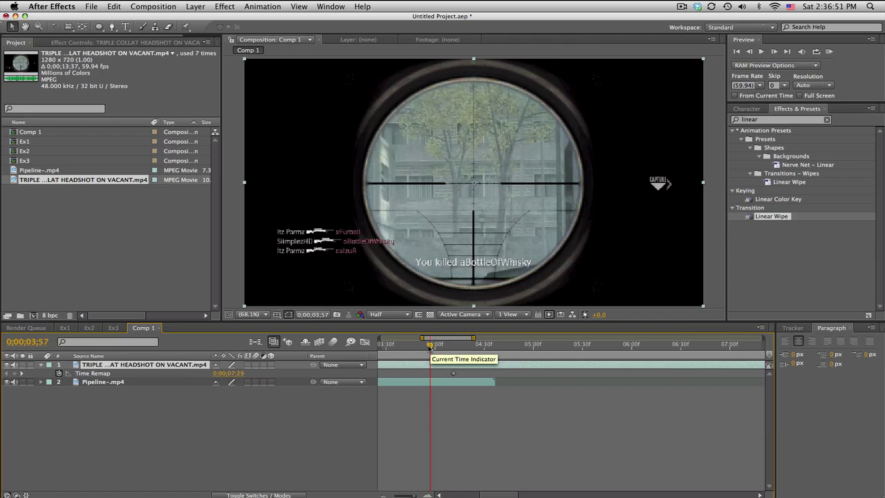
pyautogui.click(379, 315)
pyautogui.click(381, 340)
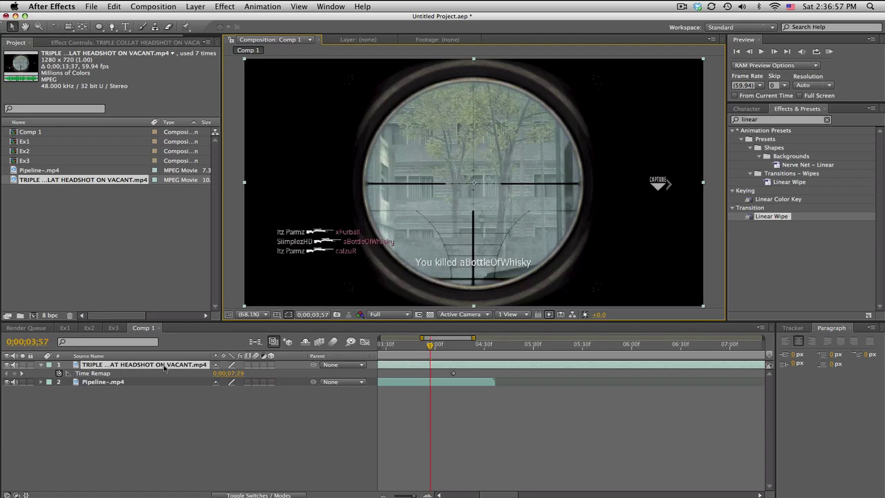
# Draw an ellipse mask on the headshot layer fitted around the scope lens.
pyautogui.moveTo(99, 27); pyautogui.dragTo(131, 50)
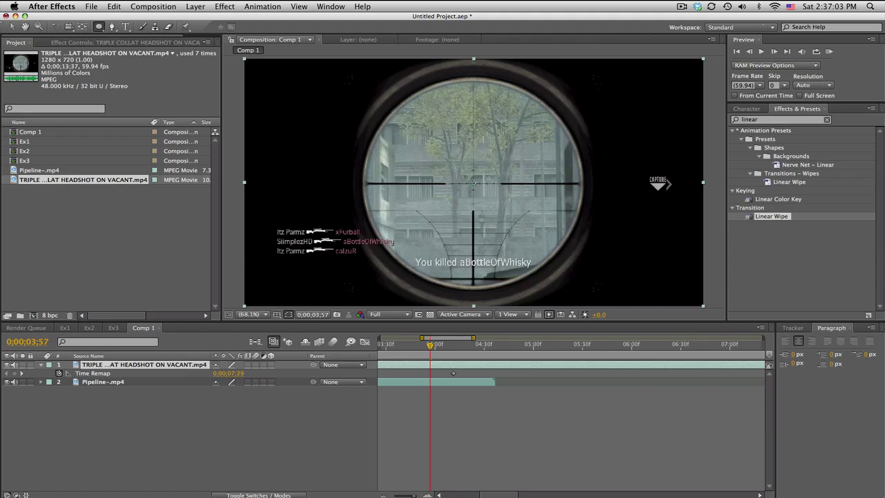
pyautogui.moveTo(473, 183); pyautogui.dragTo(570, 277)
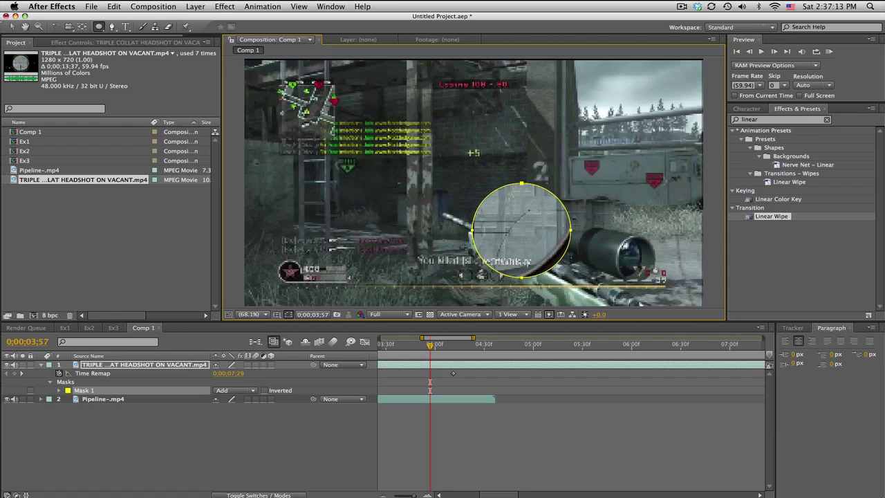
pyautogui.moveTo(570, 277); pyautogui.dragTo(551, 260)
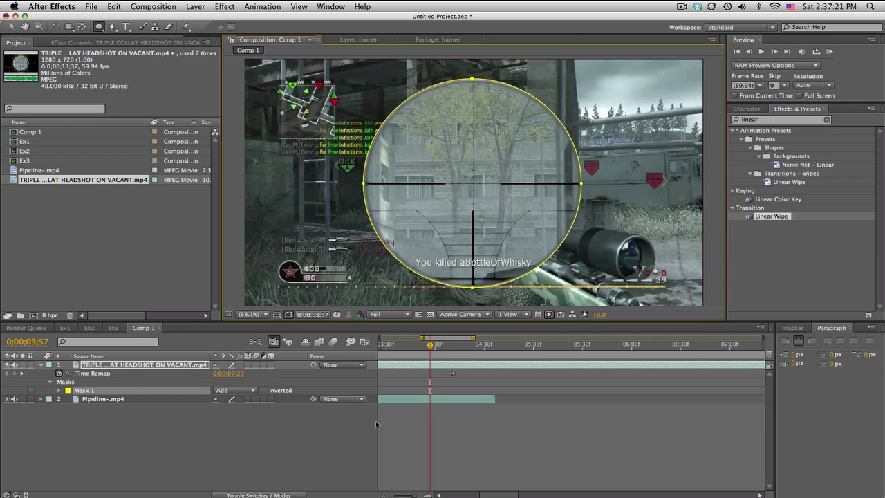
pyautogui.click(427, 442)
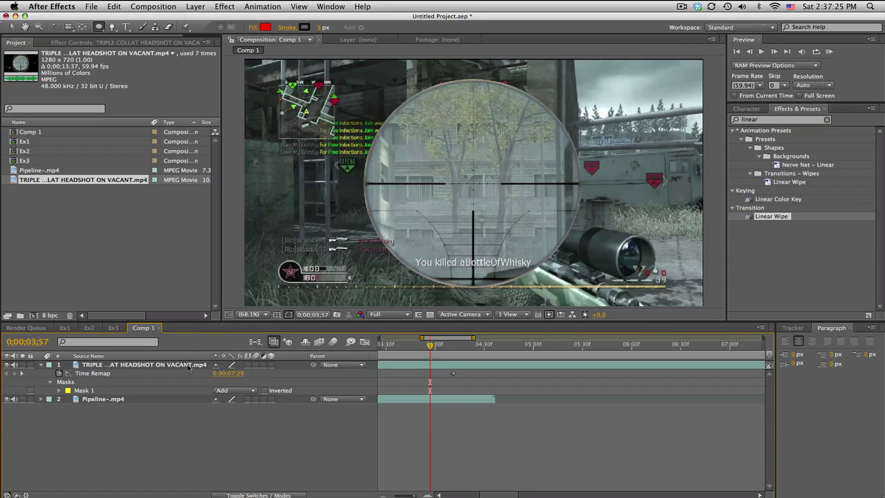
# Keyframe Mask 1 Expansion from 0 px at 4;11 to about 636 px at 4;15.
pyautogui.click(59, 391)
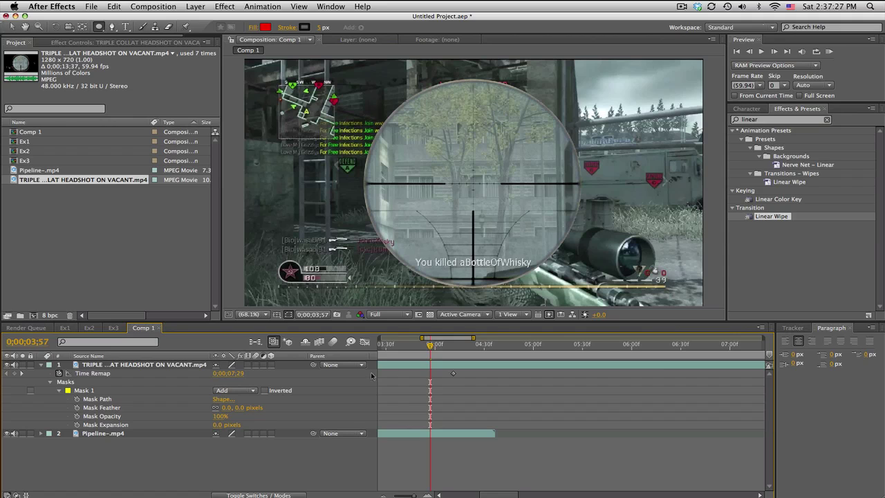
pyautogui.click(452, 344)
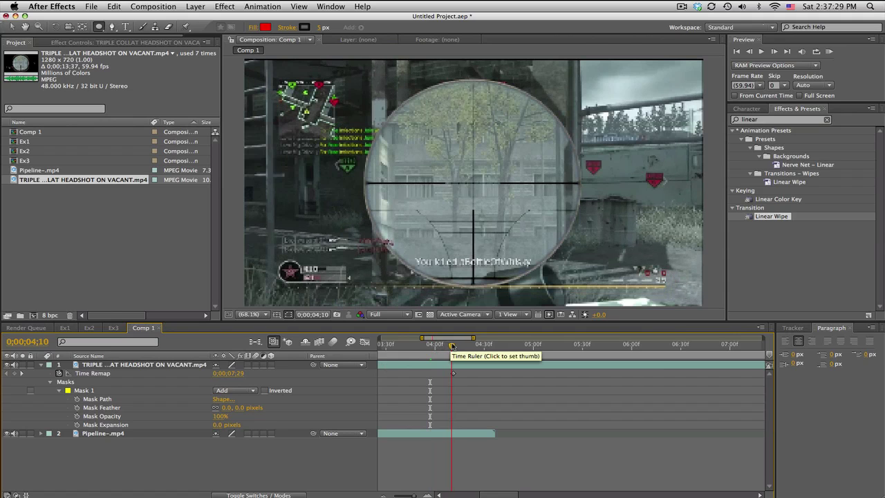
pyautogui.click(76, 424)
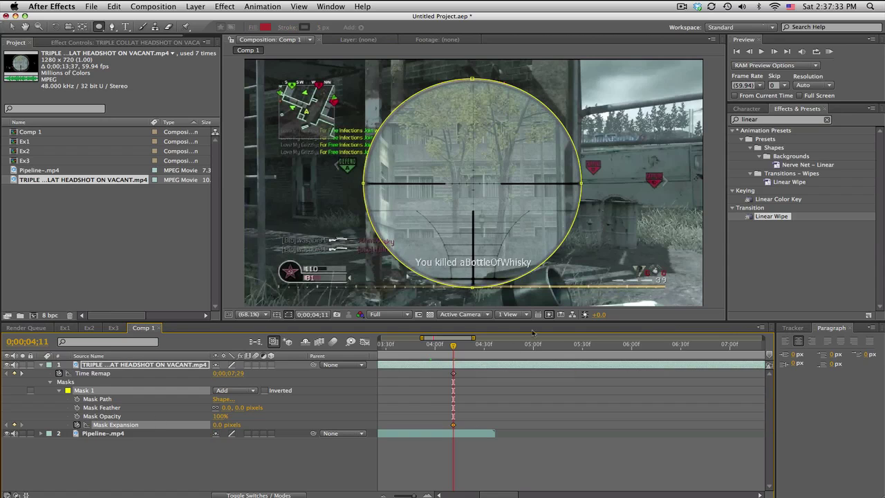
pyautogui.click(773, 53)
pyautogui.click(772, 53)
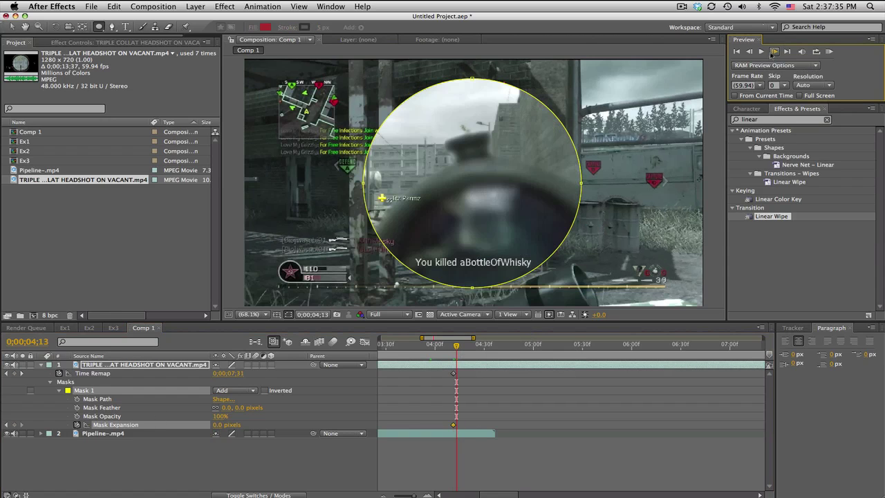
pyautogui.click(773, 53)
pyautogui.click(772, 53)
pyautogui.moveTo(218, 427); pyautogui.dragTo(548, 420)
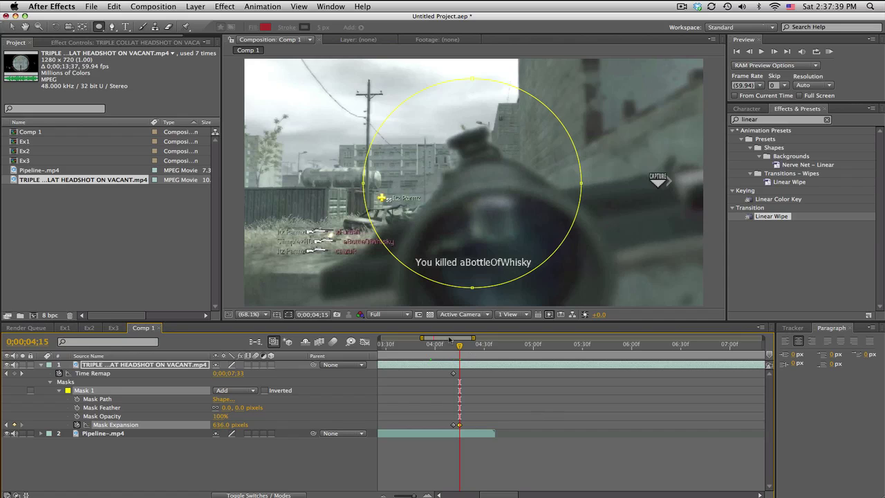
pyautogui.click(404, 349)
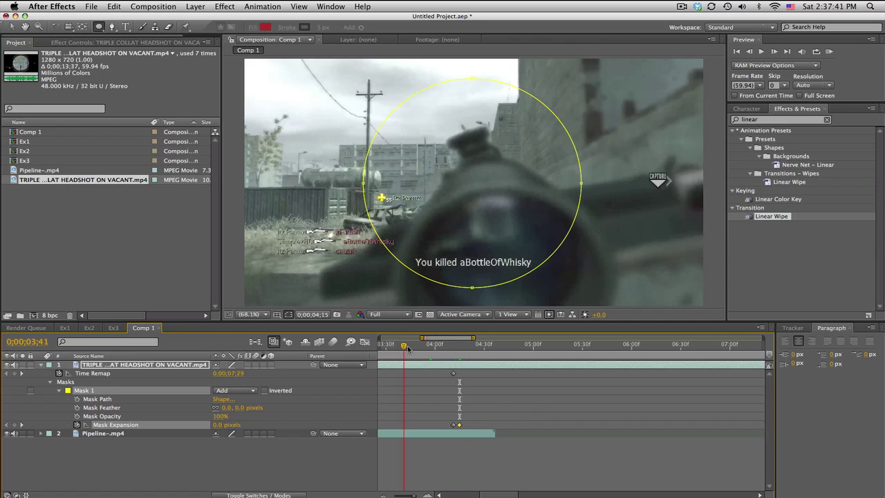
# Set the preview resolution to Half and return the playhead to 4;11.
pyautogui.click(384, 315)
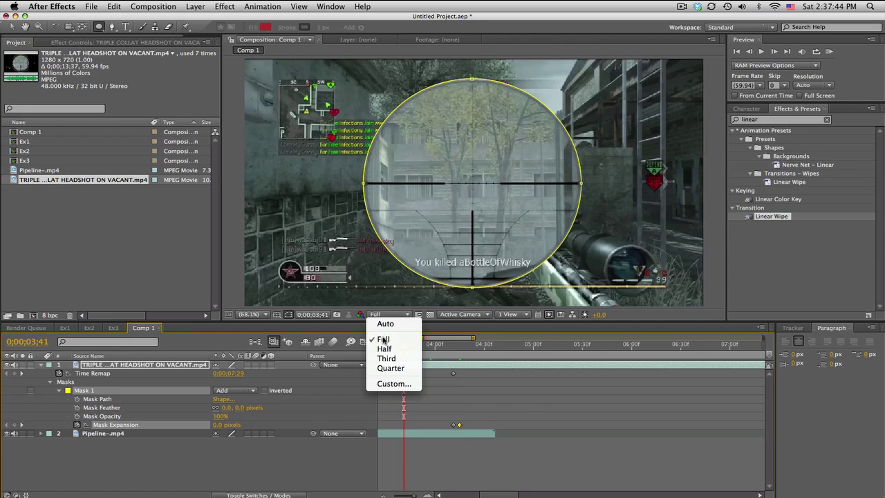
pyautogui.click(395, 349)
pyautogui.moveTo(403, 347); pyautogui.dragTo(425, 340)
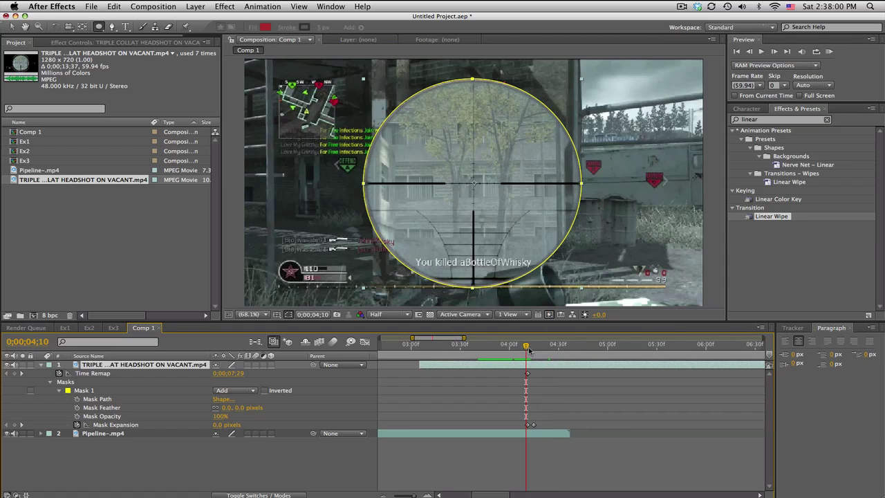
pyautogui.moveTo(526, 349); pyautogui.dragTo(527, 390)
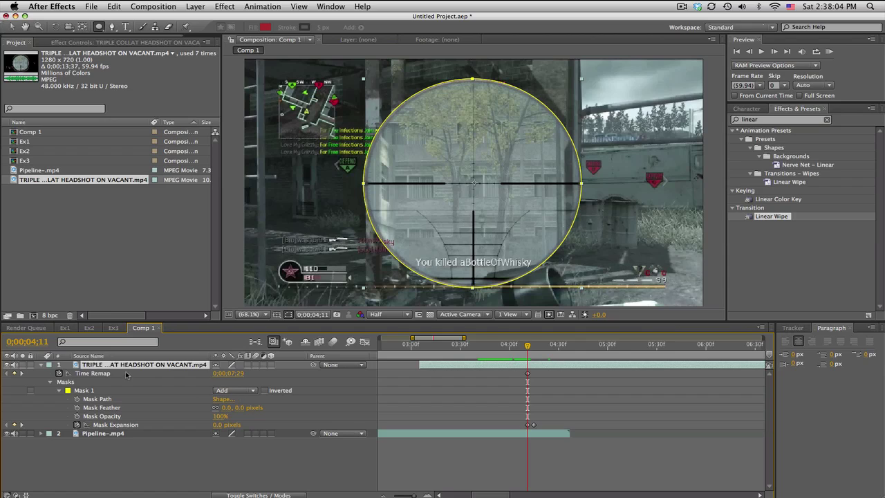
# Show Rotation and Position and set keyframes for both at 4;11.
pyautogui.press('r')
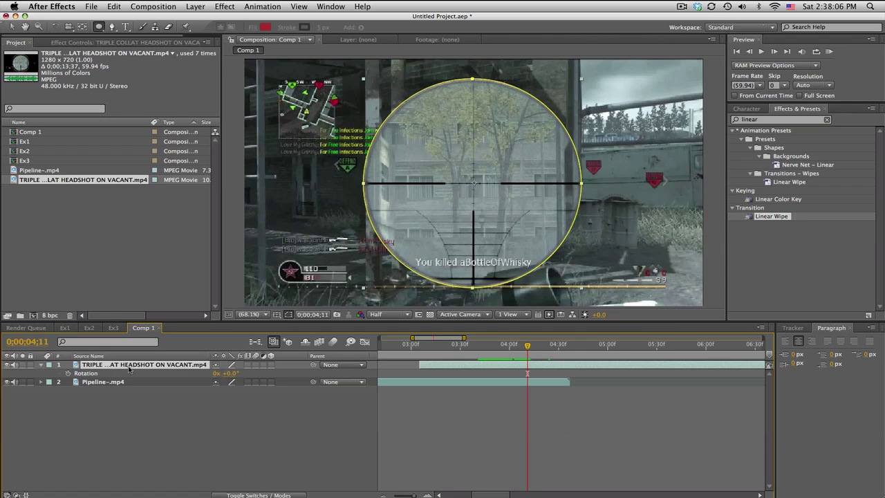
pyautogui.hotkey('shift', 'p')
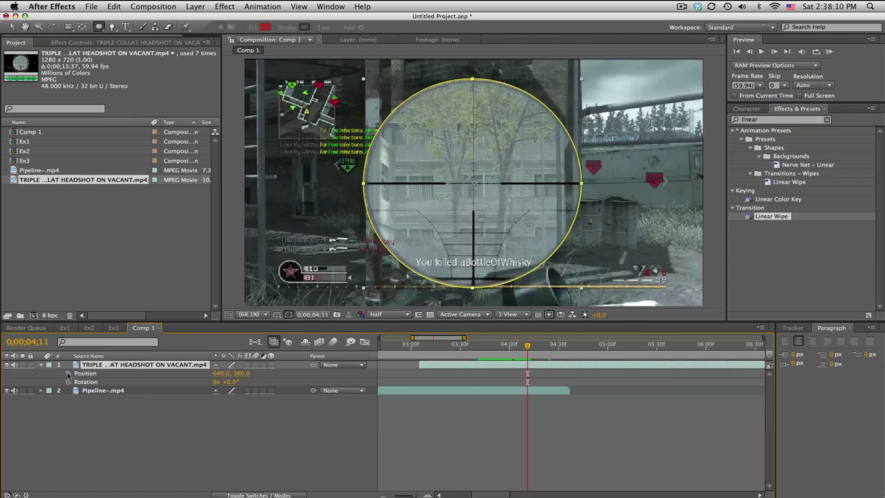
pyautogui.moveTo(68, 373); pyautogui.dragTo(67, 381)
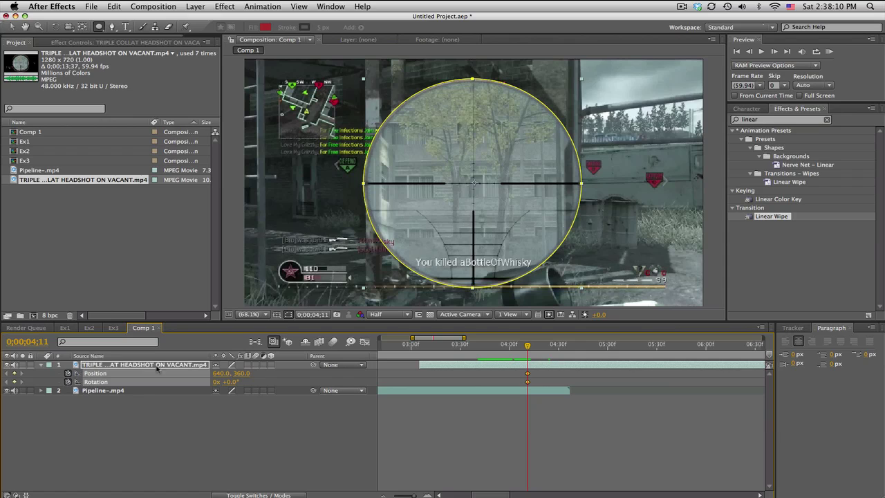
# At 3;30, set Rotation to two turns at 0° and move Position X off-frame right to 1178.
pyautogui.click(460, 349)
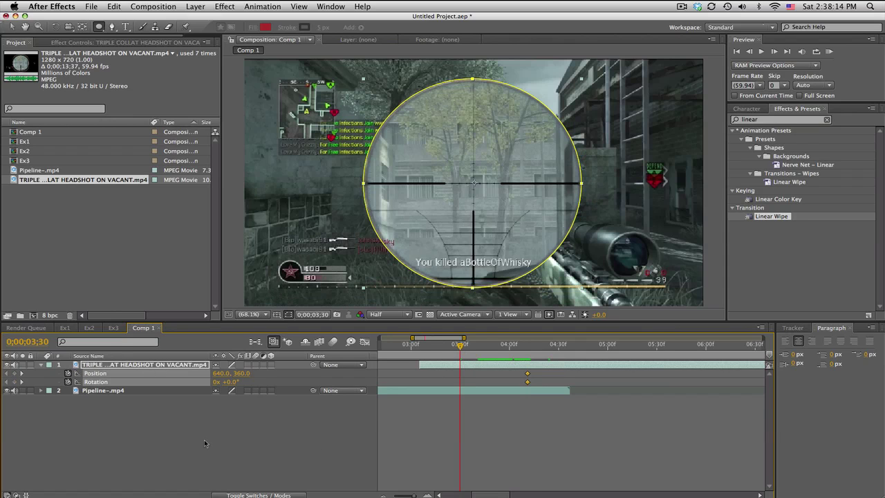
pyautogui.click(204, 439)
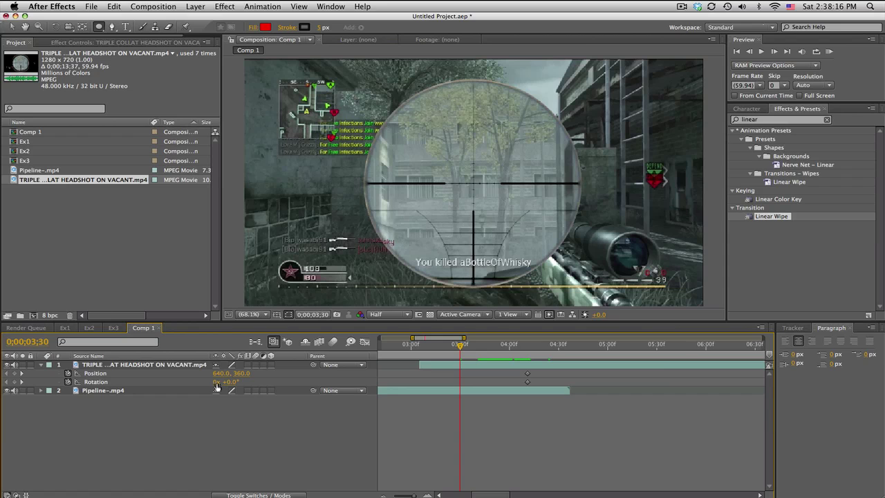
pyautogui.moveTo(232, 382); pyautogui.dragTo(258, 382)
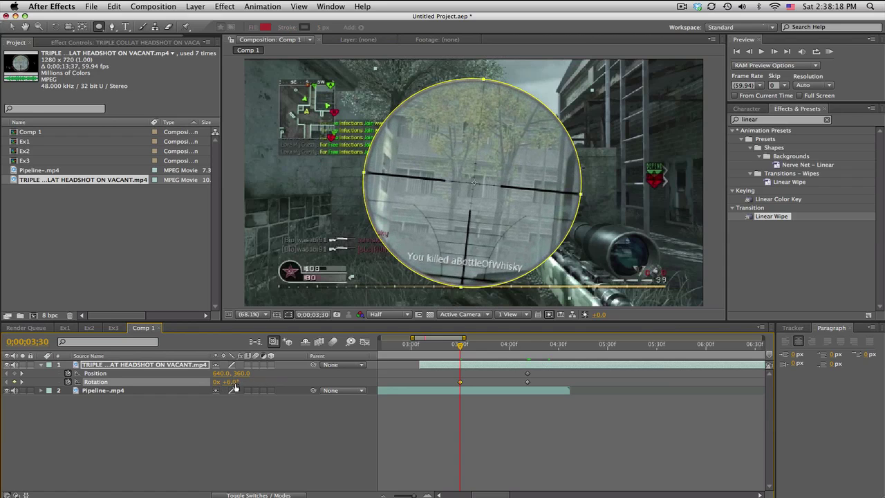
pyautogui.click(235, 384)
pyautogui.write('0')
pyautogui.press('Return')
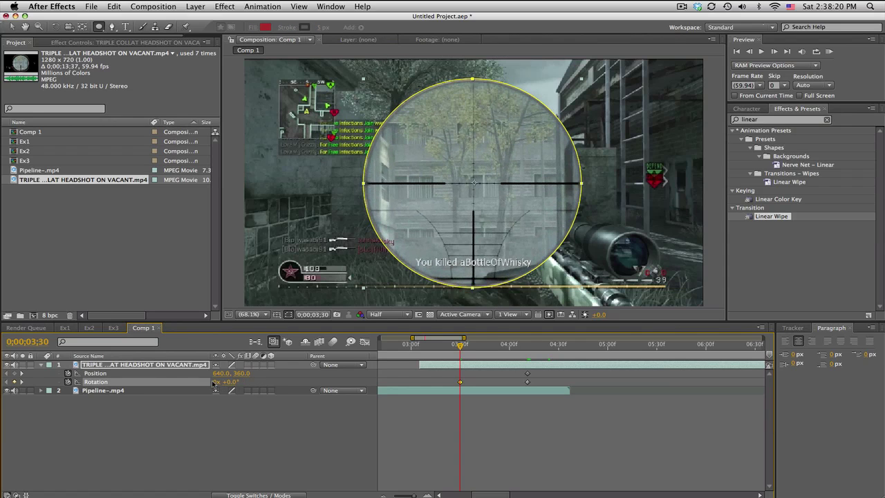
pyautogui.click(215, 382)
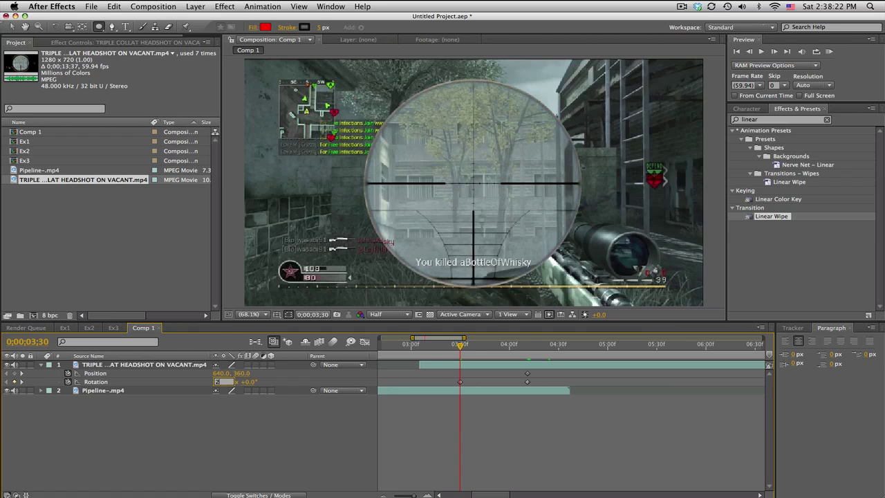
pyautogui.press('Return')
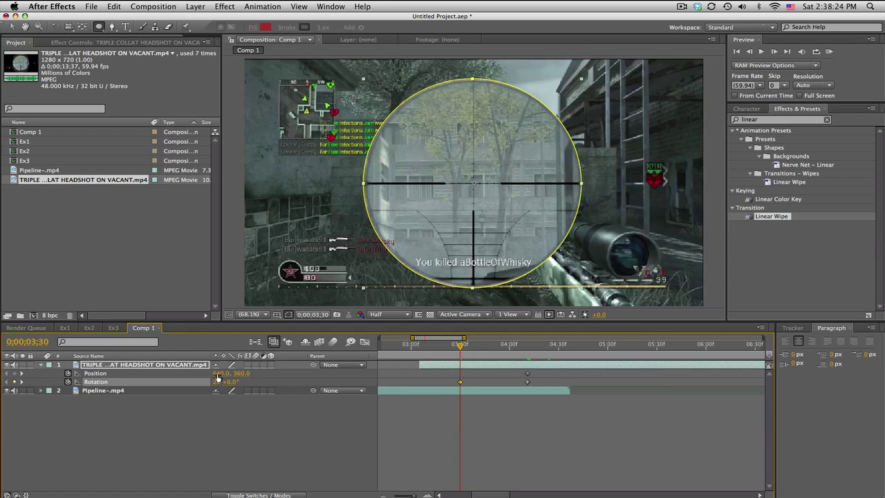
pyautogui.moveTo(220, 373); pyautogui.dragTo(698, 366)
pyautogui.moveTo(462, 347); pyautogui.dragTo(512, 347)
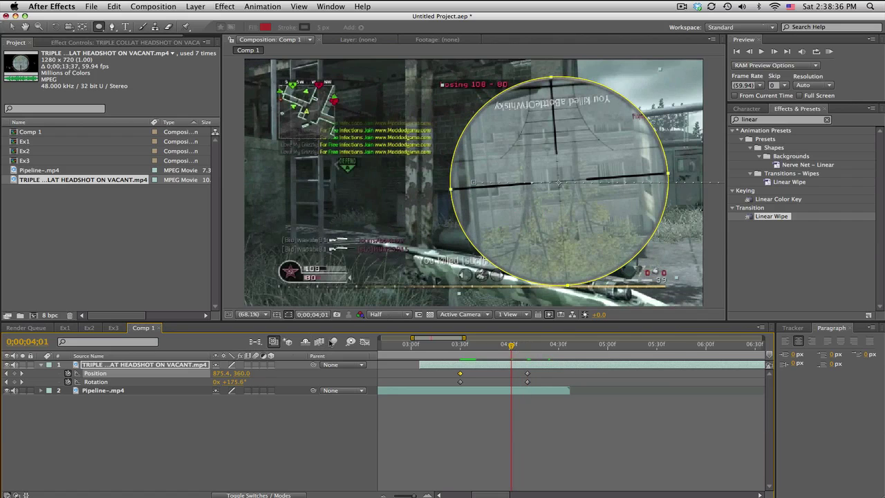
pyautogui.click(284, 493)
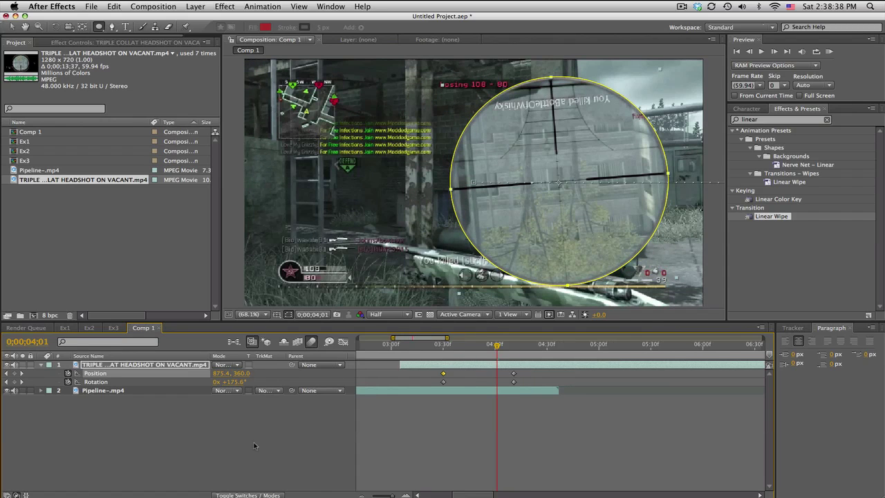
pyautogui.click(266, 495)
pyautogui.click(255, 364)
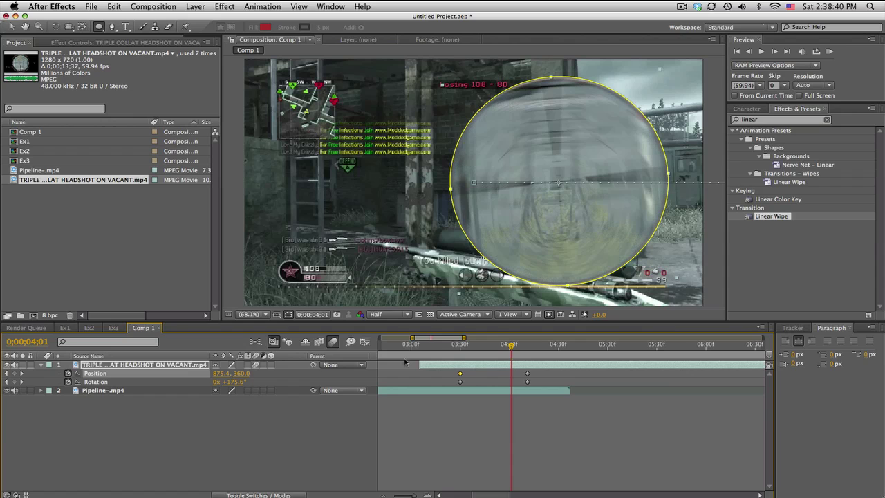
pyautogui.click(502, 433)
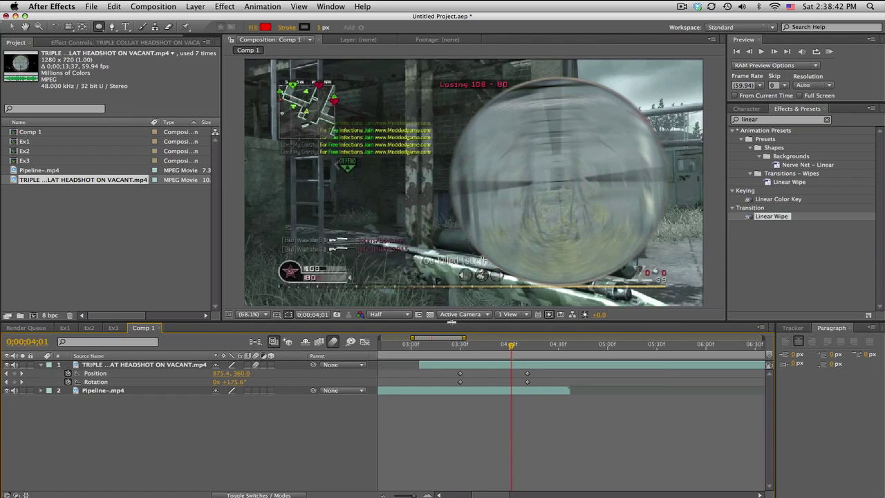
pyautogui.moveTo(466, 350); pyautogui.dragTo(528, 347)
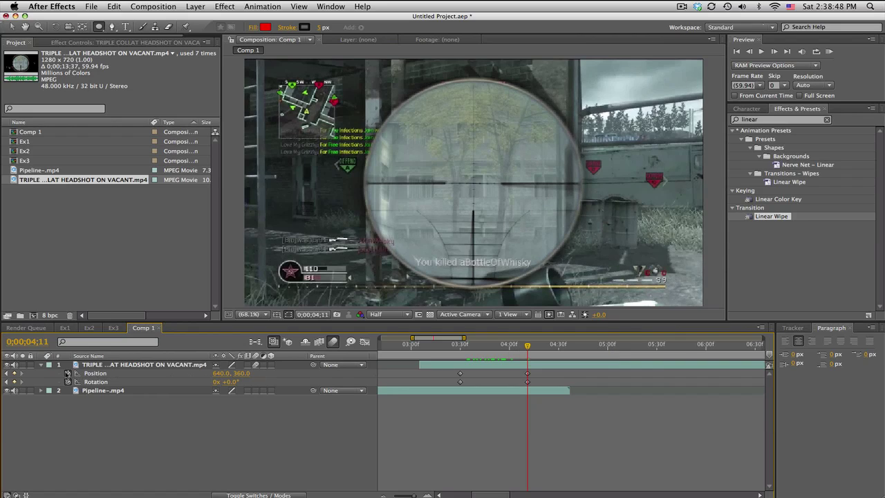
# Remove the Position and Rotation keyframes, enable the 3D switch, and keyframe Position at 4;11.
pyautogui.click(67, 373)
pyautogui.click(67, 381)
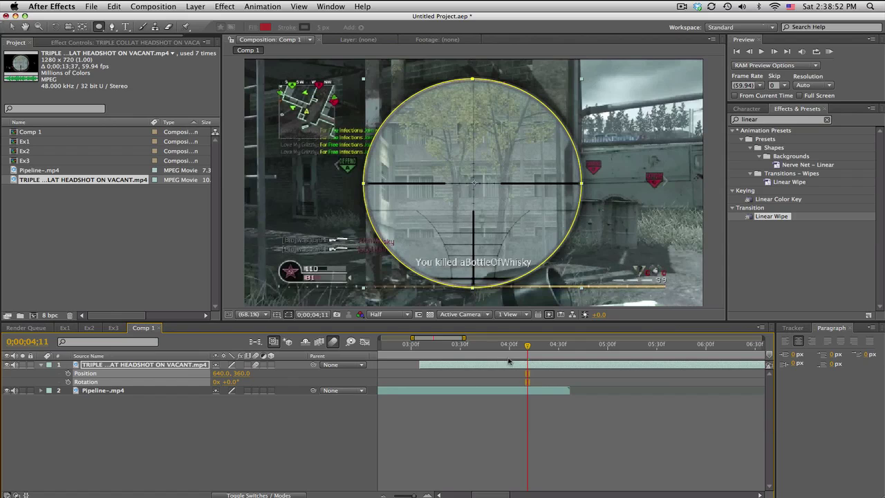
pyautogui.click(105, 366)
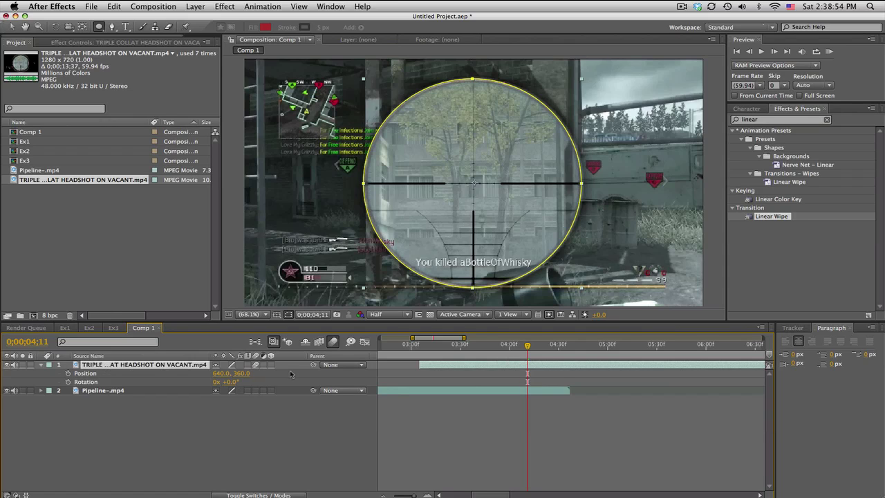
pyautogui.click(271, 365)
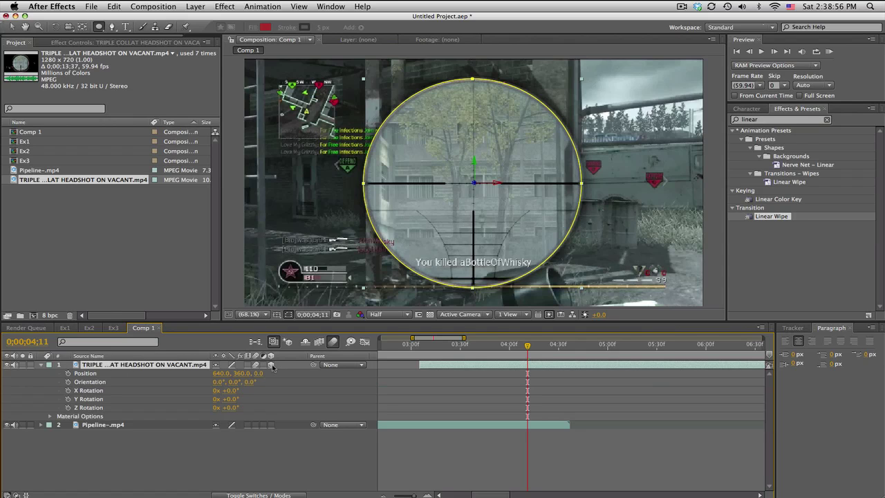
pyautogui.click(68, 373)
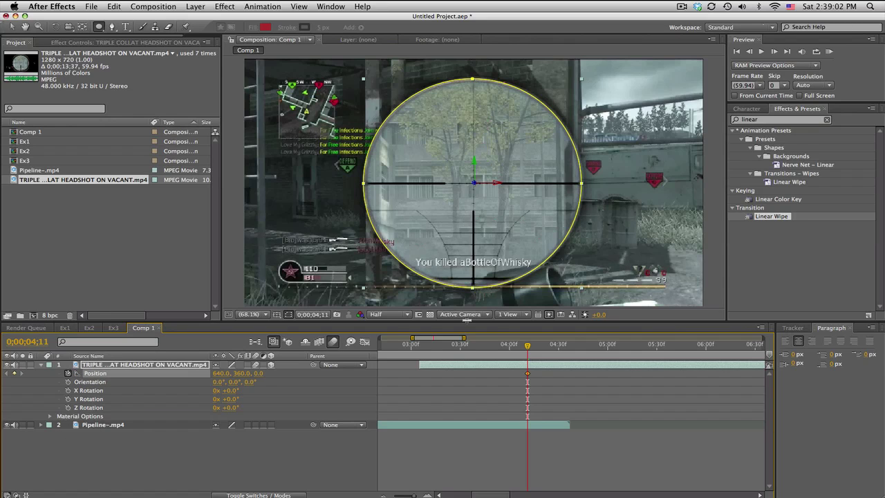
# Keyframe Y Rotation at 4;11, then at 3;31 try 4 Y revolutions with the circle below frame.
pyautogui.click(68, 399)
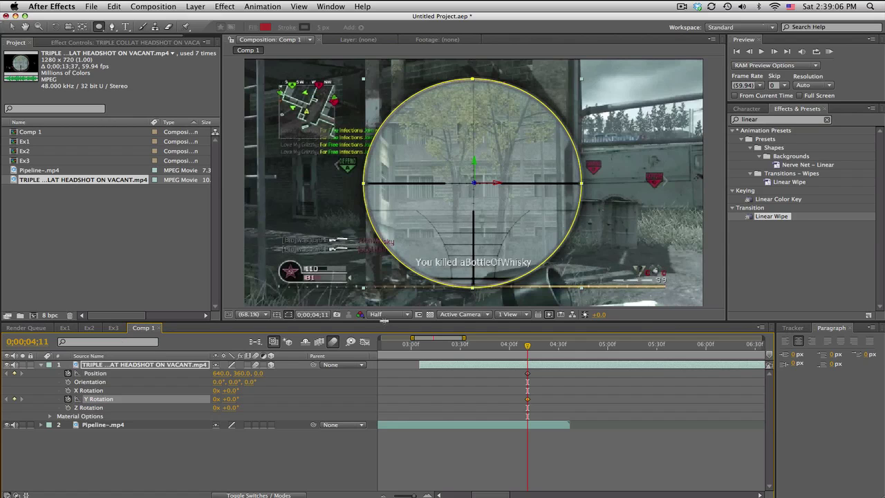
pyautogui.click(462, 344)
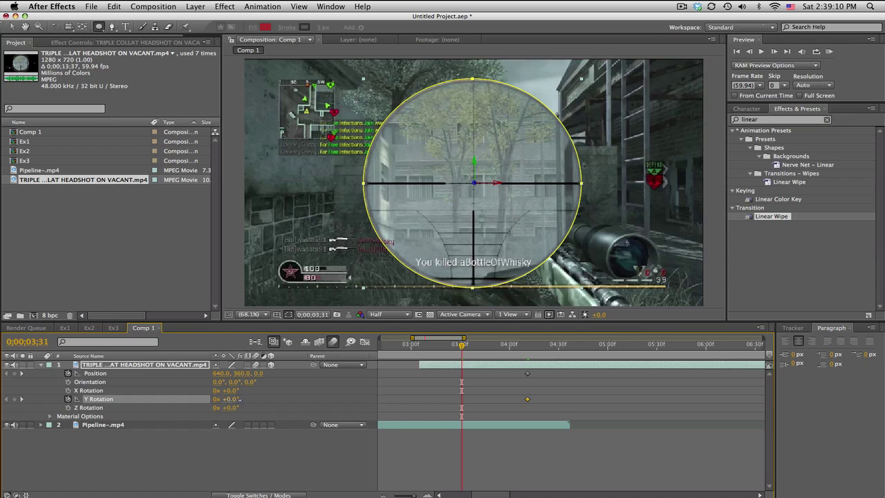
pyautogui.moveTo(232, 400)
pyautogui.mouseDown()
pyautogui.moveTo(166, 401)
pyautogui.moveTo(232, 400)
pyautogui.mouseUp()
pyautogui.click(216, 399)
pyautogui.write('4')
pyautogui.press('Return')
pyautogui.moveTo(240, 374); pyautogui.dragTo(582, 385)
# Preview the trial rise-in, then select the early Position and Y Rotation keyframes.
pyautogui.click(444, 349)
pyautogui.click(463, 348)
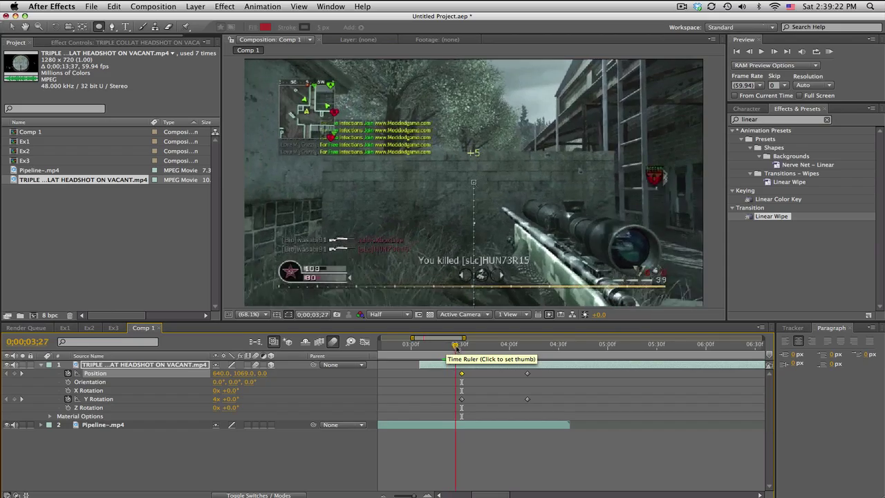
pyautogui.moveTo(463, 348); pyautogui.dragTo(542, 352)
pyautogui.click(501, 347)
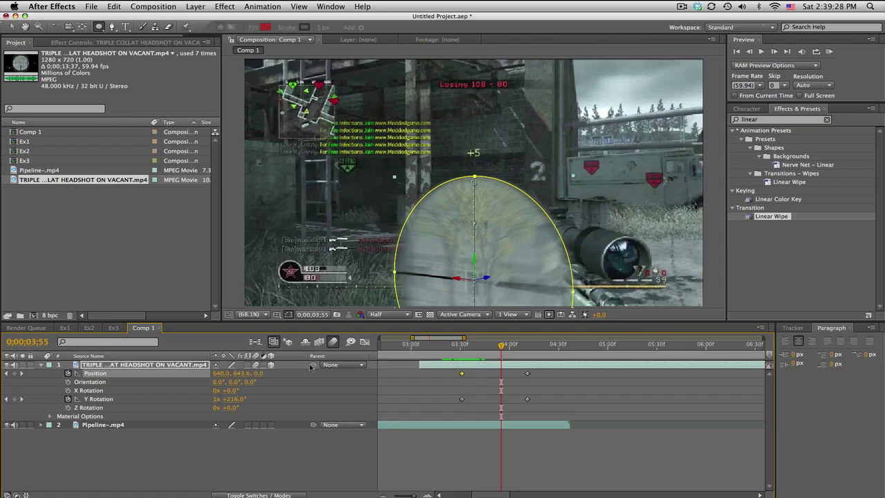
pyautogui.moveTo(476, 406); pyautogui.dragTo(452, 373)
# Delete the selected early keyframes and move the playhead to 0;00;03;57.
pyautogui.press('Delete')
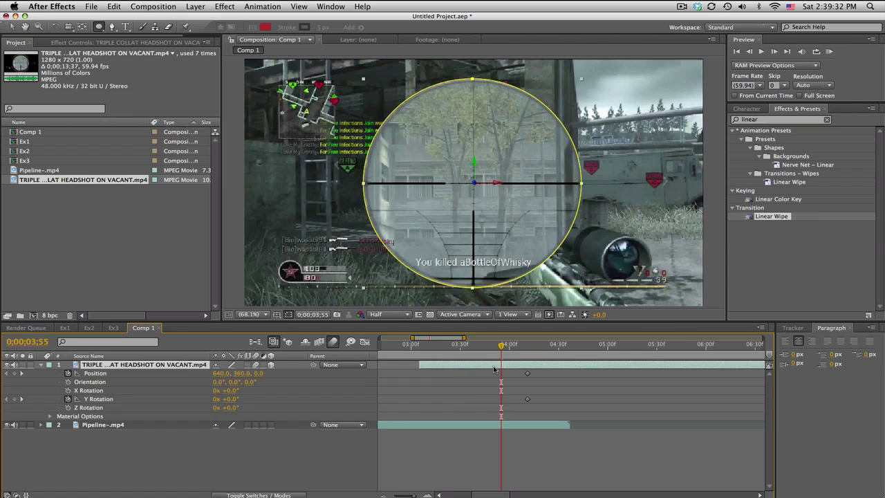
pyautogui.moveTo(502, 347); pyautogui.dragTo(532, 363)
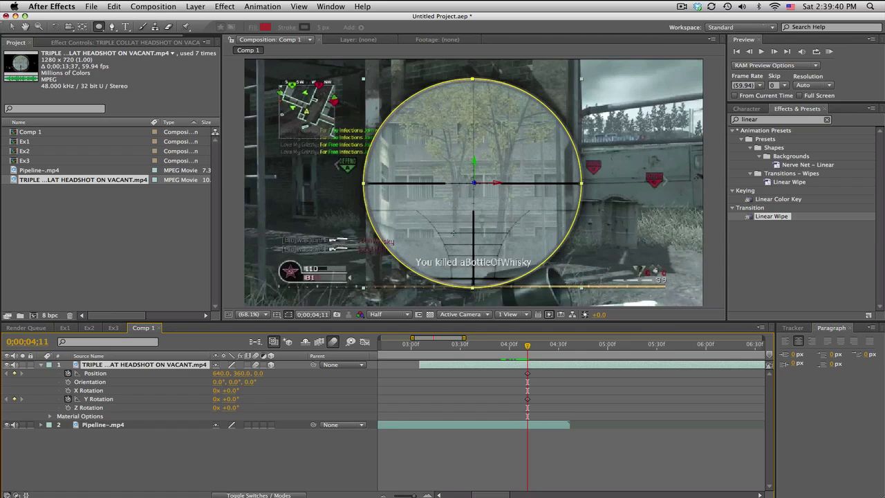
pyautogui.click(560, 403)
# Search Effects & Presets for 'linear' and apply Linear Wipe to the scope layer.
pyautogui.click(767, 119)
pyautogui.press('BackSpace')
pyautogui.press('BackSpace')
pyautogui.press('BackSpace')
pyautogui.write('ear')
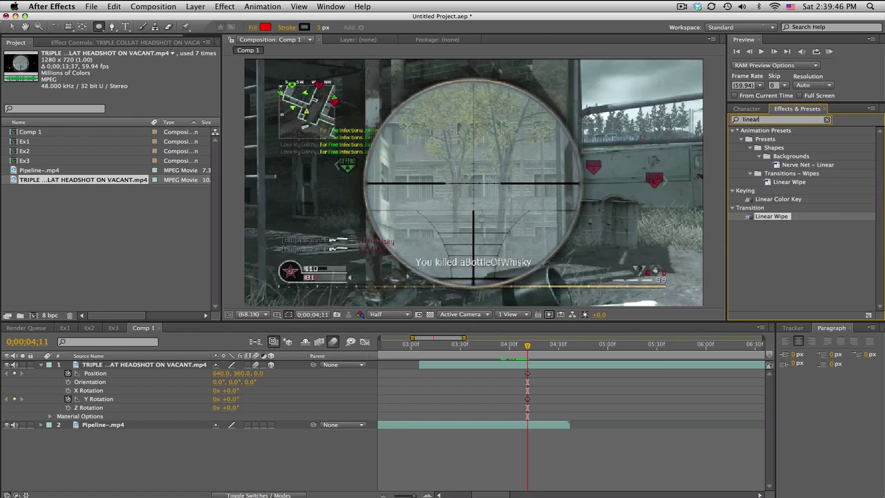
pyautogui.moveTo(783, 218); pyautogui.dragTo(175, 366)
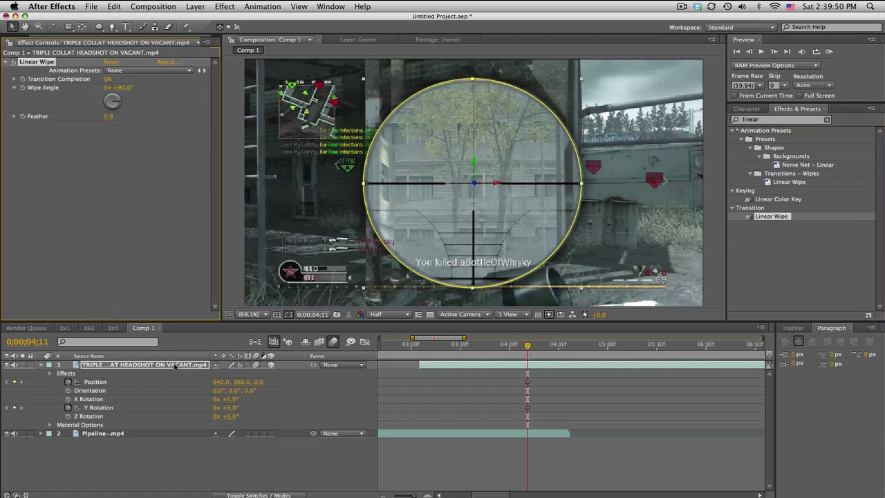
# Set Linear Wipe completion to 50%, solo the scope layer and show the transparency grid.
pyautogui.click(105, 80)
pyautogui.write('50')
pyautogui.press('Return')
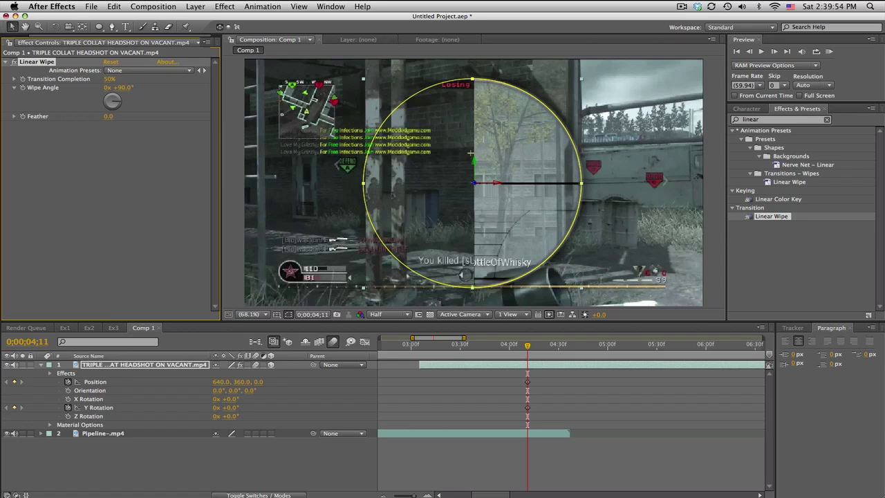
pyautogui.click(22, 364)
pyautogui.click(430, 315)
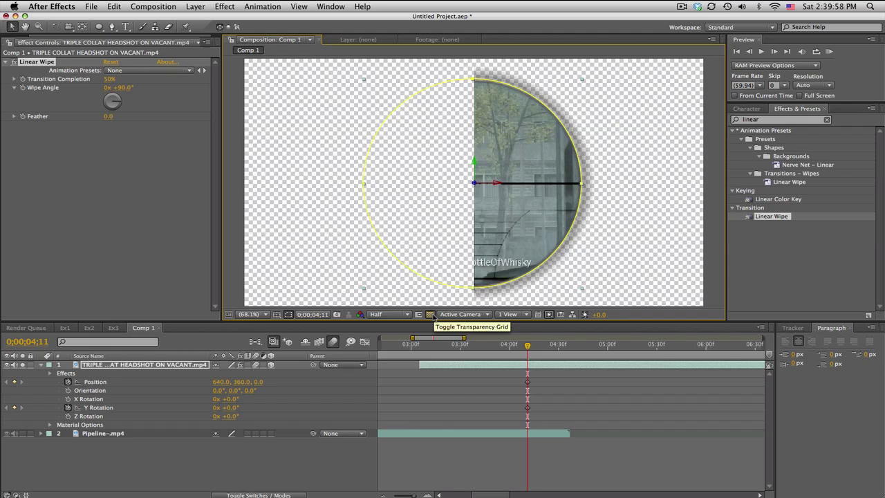
pyautogui.click(450, 376)
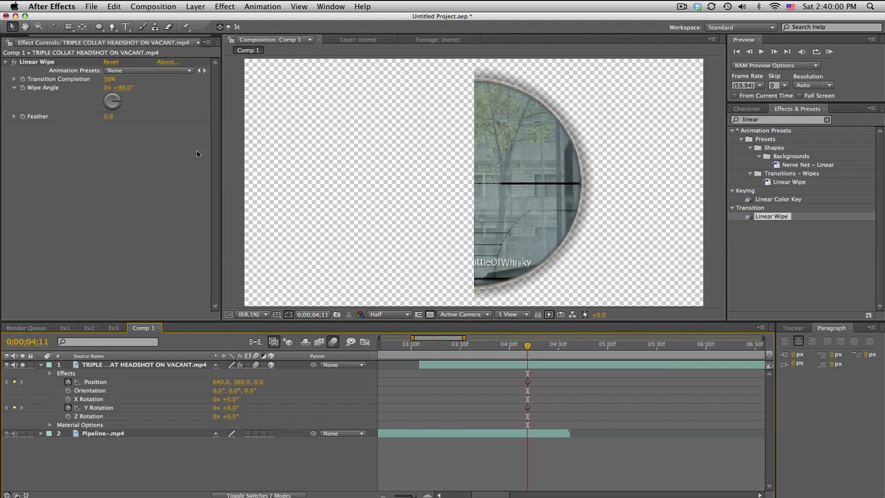
# Add a second Linear Wipe with 50% completion and a 0° wipe angle.
pyautogui.moveTo(782, 219); pyautogui.dragTo(178, 212)
pyautogui.click(106, 143)
pyautogui.write('50')
pyautogui.click(123, 151)
pyautogui.write('0')
pyautogui.press('Return')
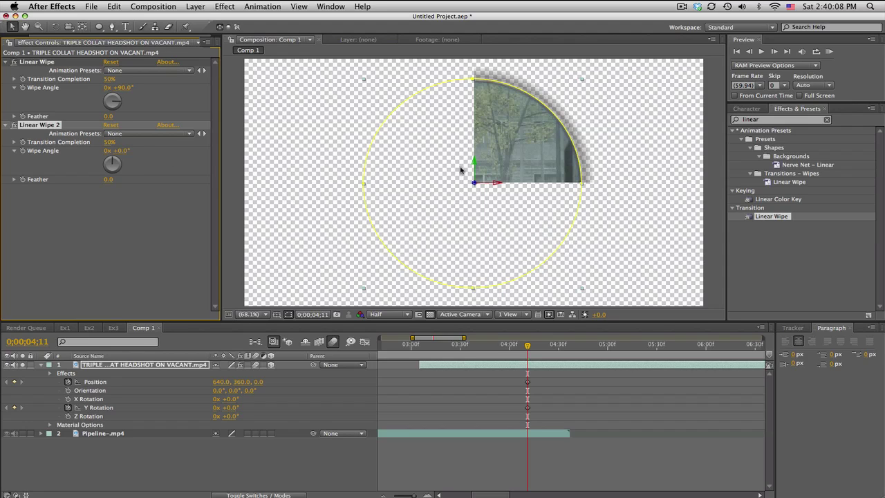
pyautogui.moveTo(109, 142); pyautogui.dragTo(213, 164)
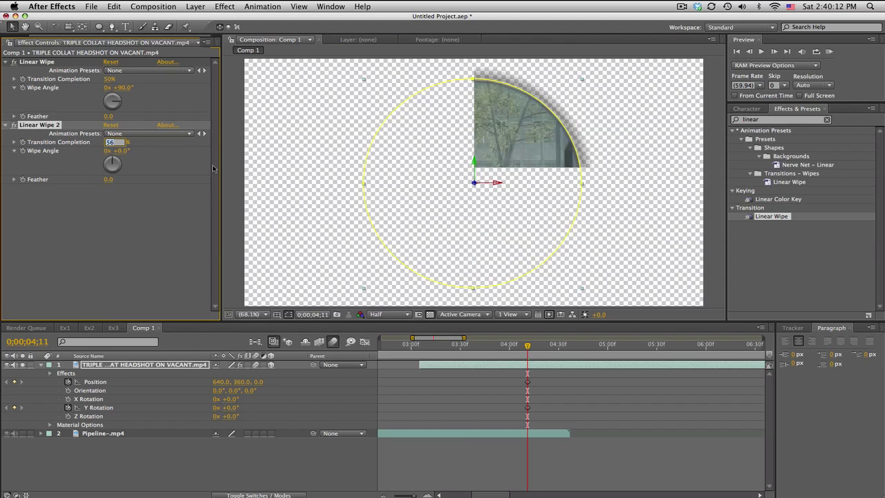
# Confirm 50% Transition Completion on Linear Wipe 2.
pyautogui.write('50')
pyautogui.press('Return')
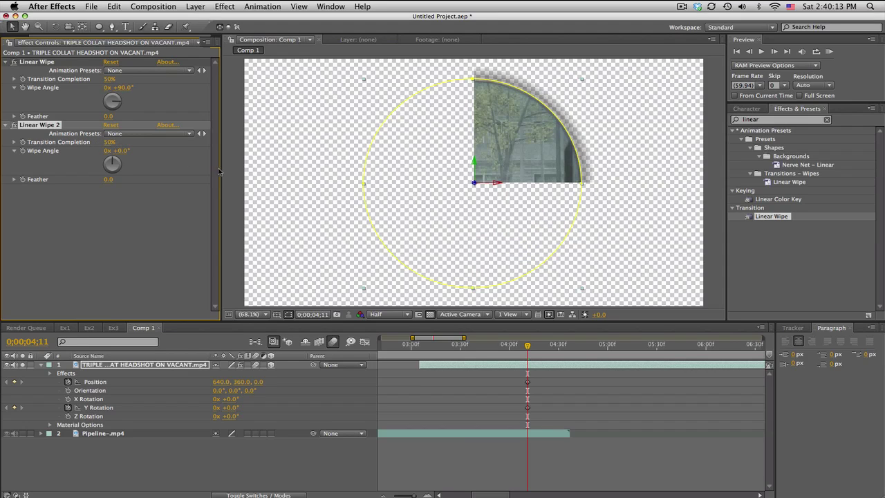
pyautogui.click(134, 235)
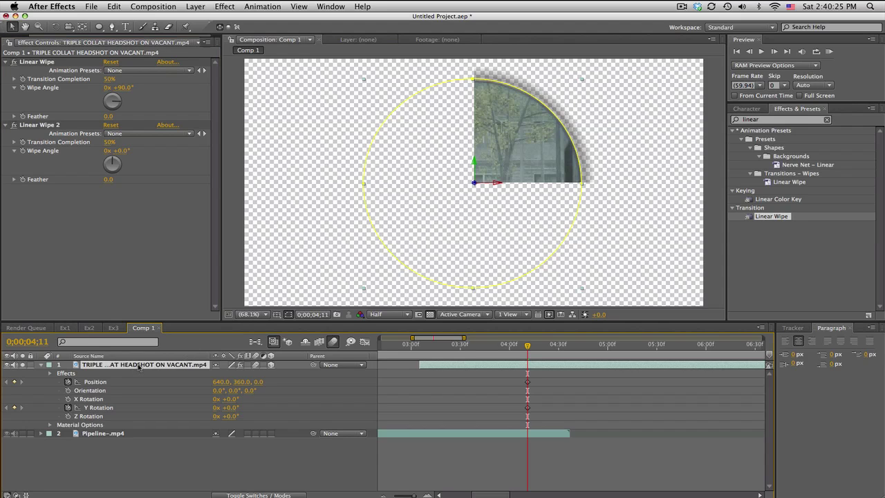
# Duplicate the scope layer and set the copy's Linear Wipe 2 angle to 180°.
pyautogui.press('super+d')
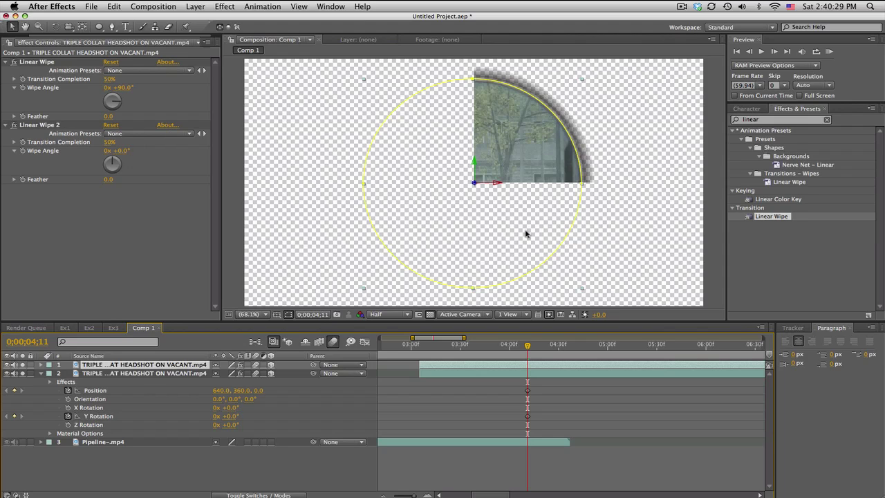
pyautogui.moveTo(117, 155); pyautogui.dragTo(114, 169)
pyautogui.click(122, 150)
pyautogui.write('180')
pyautogui.press('Return')
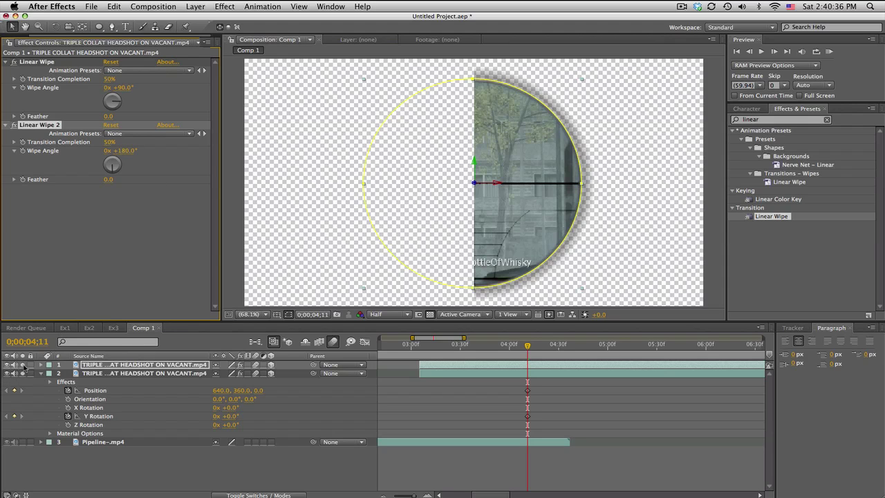
pyautogui.click(23, 365)
pyautogui.click(23, 365)
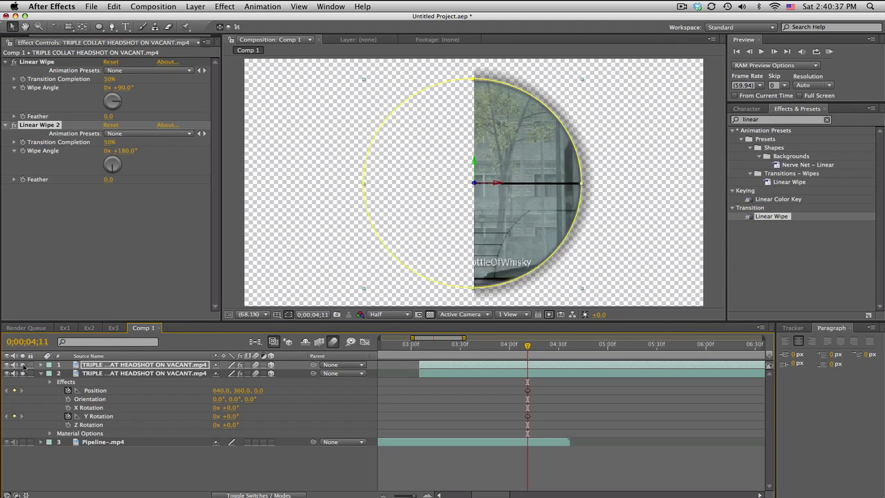
# Create third and fourth copies with rotated wipe angles, then show all four layers' Position.
pyautogui.click(164, 365)
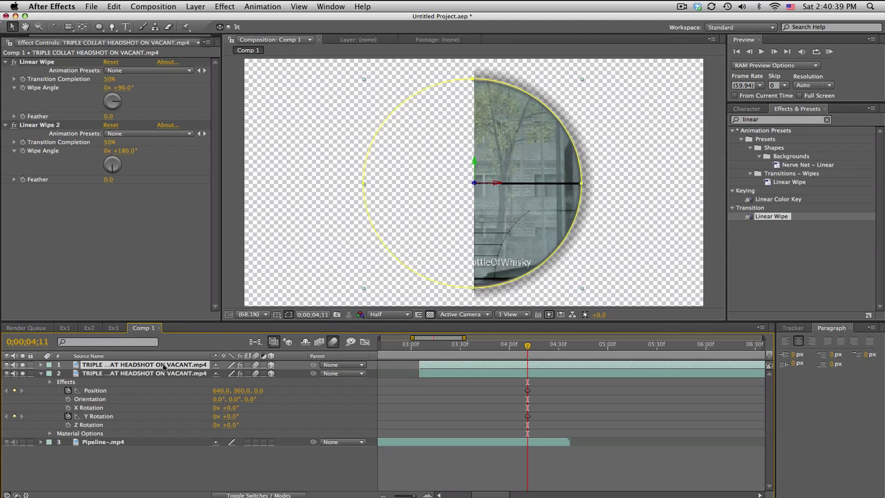
pyautogui.press('super+d')
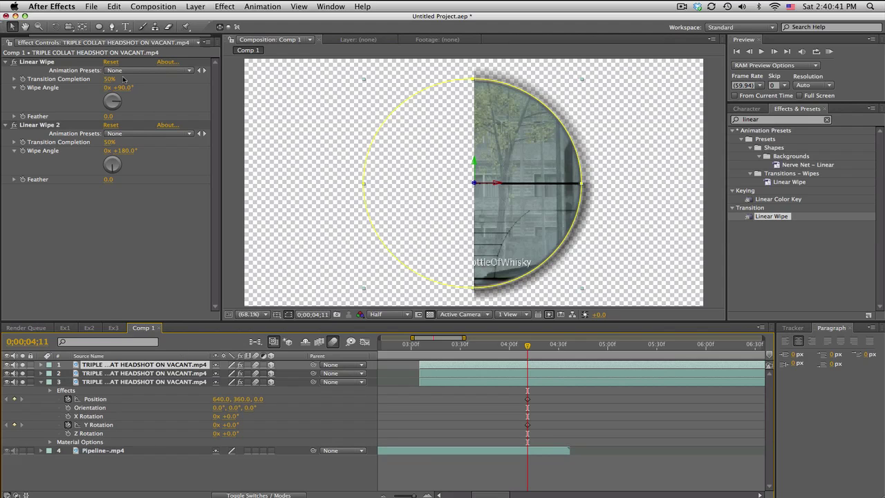
pyautogui.moveTo(127, 92); pyautogui.dragTo(35, 92)
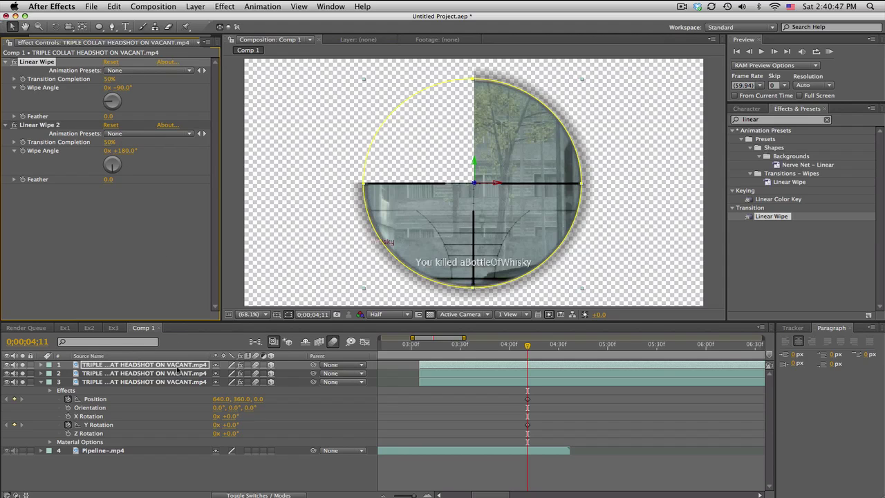
pyautogui.press('super+d')
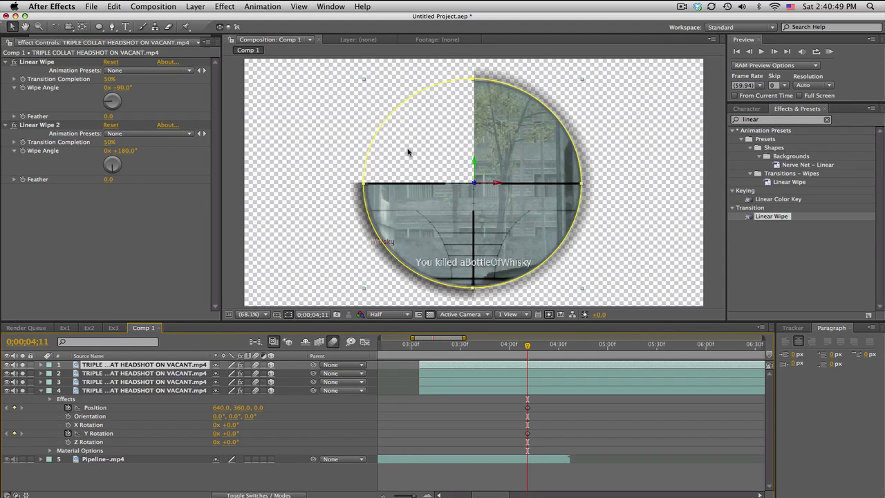
pyautogui.moveTo(113, 168); pyautogui.dragTo(112, 146)
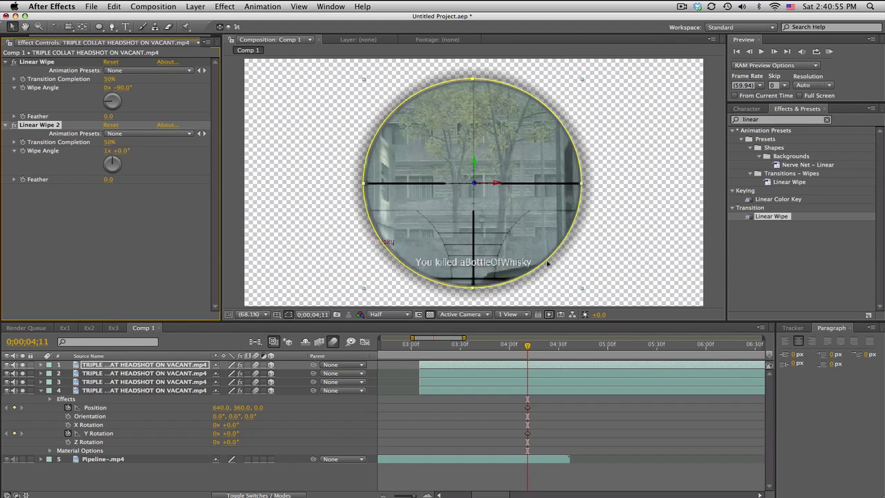
pyautogui.keyDown('shift'); pyautogui.click(133, 390); pyautogui.keyUp('shift')
pyautogui.press('p')
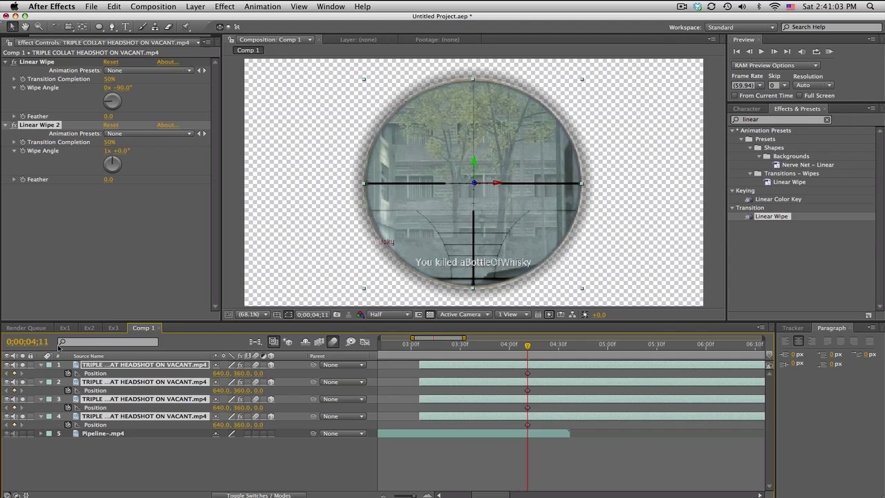
# At 0;00;03;09, set the Z Position of all four quadrant layers to -2000.
pyautogui.click(426, 345)
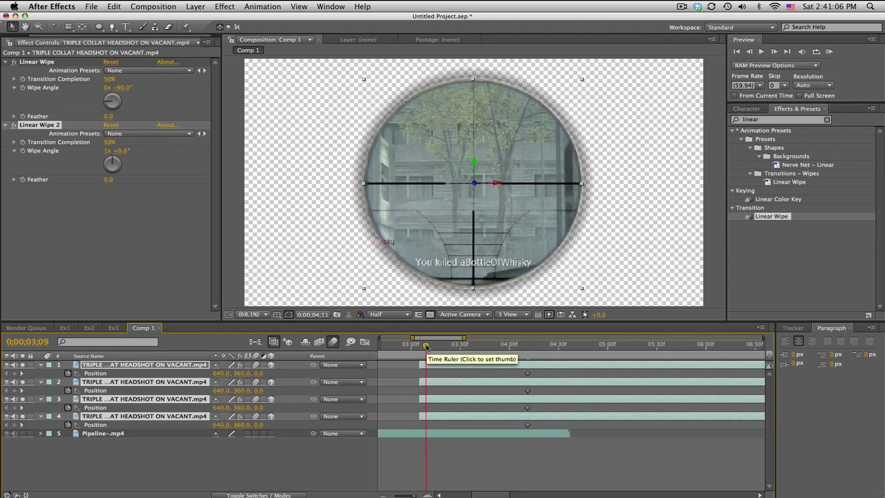
pyautogui.click(454, 456)
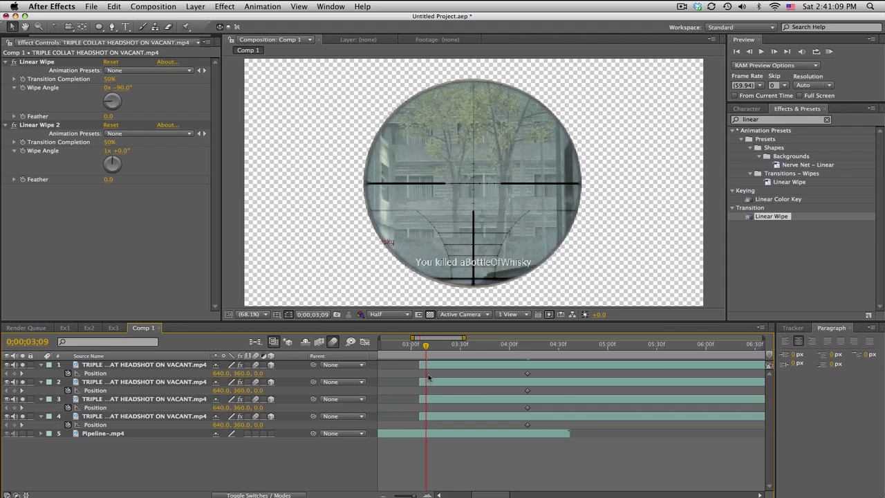
pyautogui.click(123, 364)
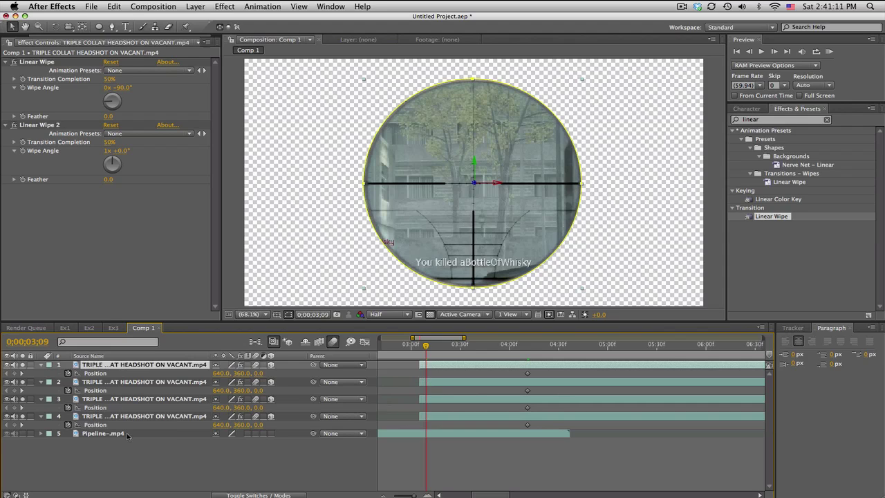
pyautogui.click(107, 374)
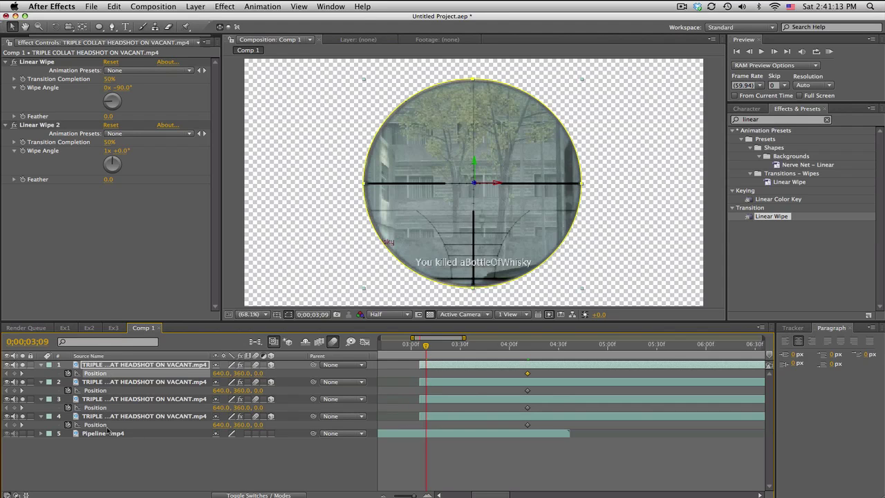
pyautogui.keyDown('shift'); pyautogui.click(107, 426); pyautogui.keyUp('shift')
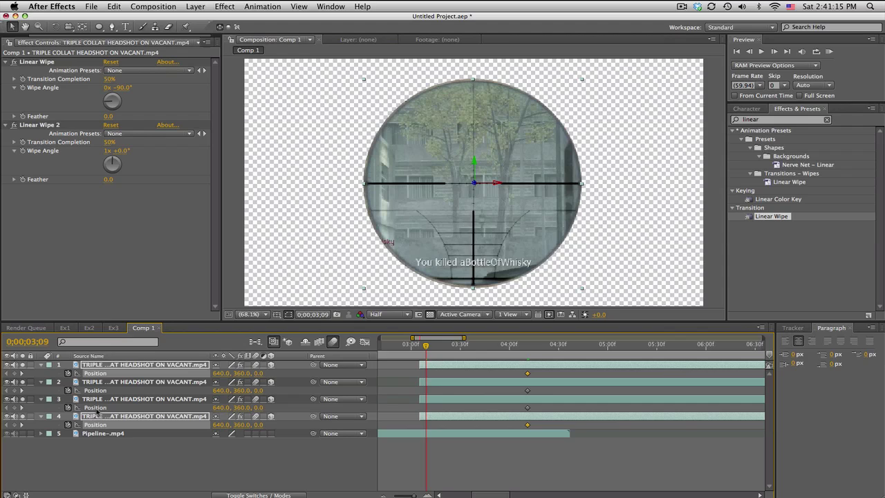
pyautogui.keyDown('shift'); pyautogui.click(97, 407); pyautogui.keyUp('shift')
pyautogui.keyDown('shift'); pyautogui.click(96, 391); pyautogui.keyUp('shift')
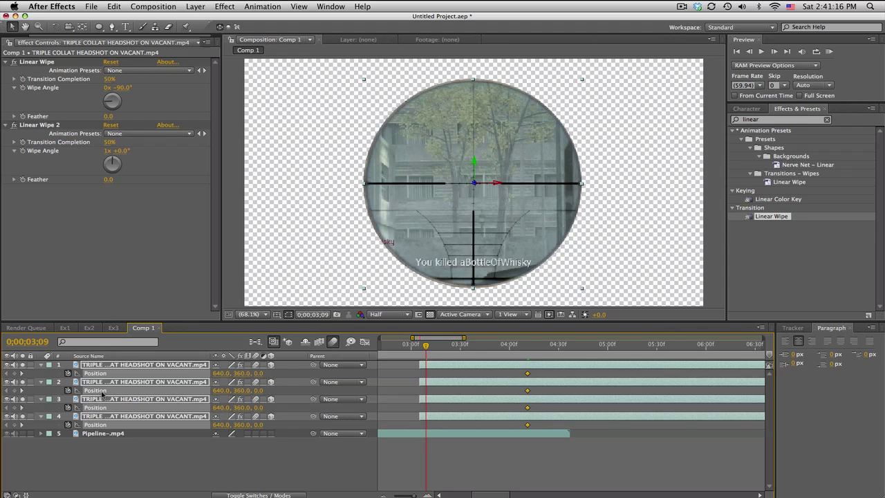
pyautogui.click(261, 374)
pyautogui.write('-2000')
pyautogui.press('Return')
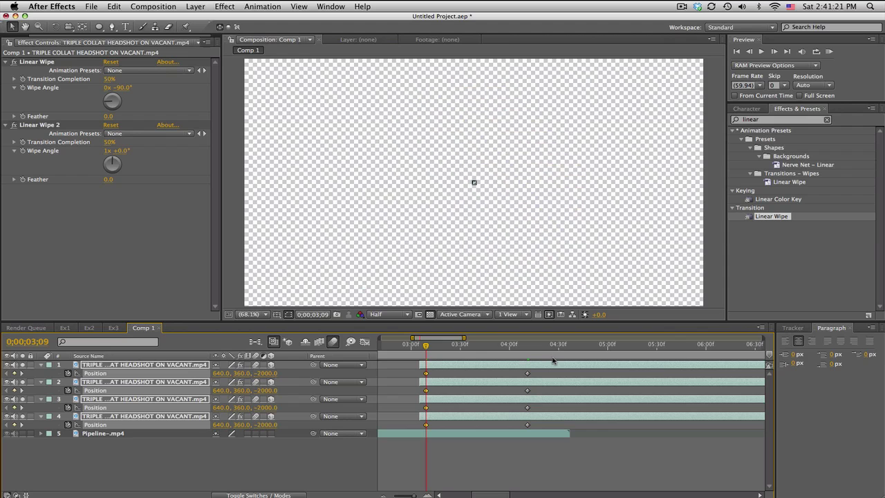
# Drag layers 2–4's first Position keyframes later to stagger the fly-in starts.
pyautogui.moveTo(426, 346); pyautogui.dragTo(482, 350)
pyautogui.moveTo(425, 424); pyautogui.dragTo(477, 424)
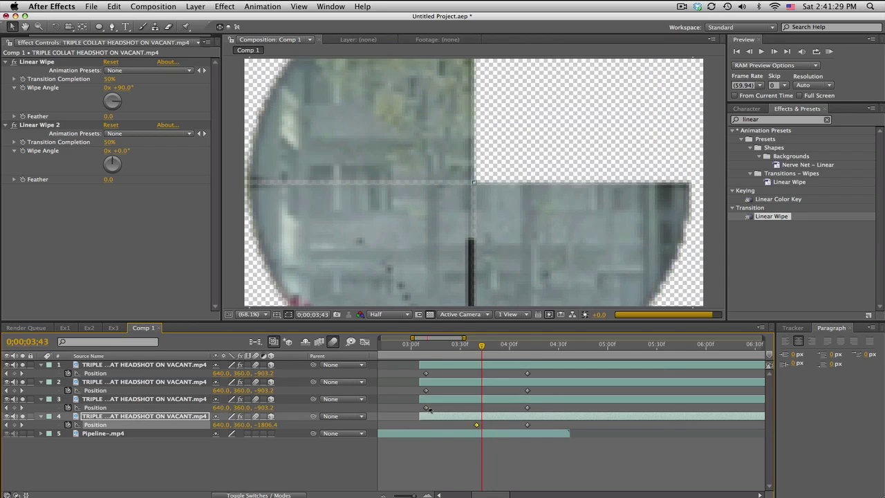
pyautogui.moveTo(425, 407); pyautogui.dragTo(496, 407)
pyautogui.moveTo(426, 390); pyautogui.dragTo(510, 373)
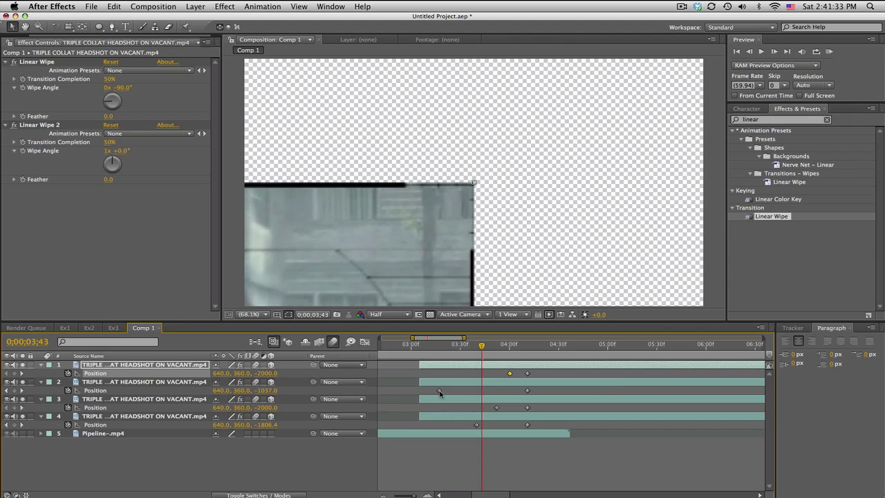
pyautogui.moveTo(439, 390); pyautogui.dragTo(461, 390)
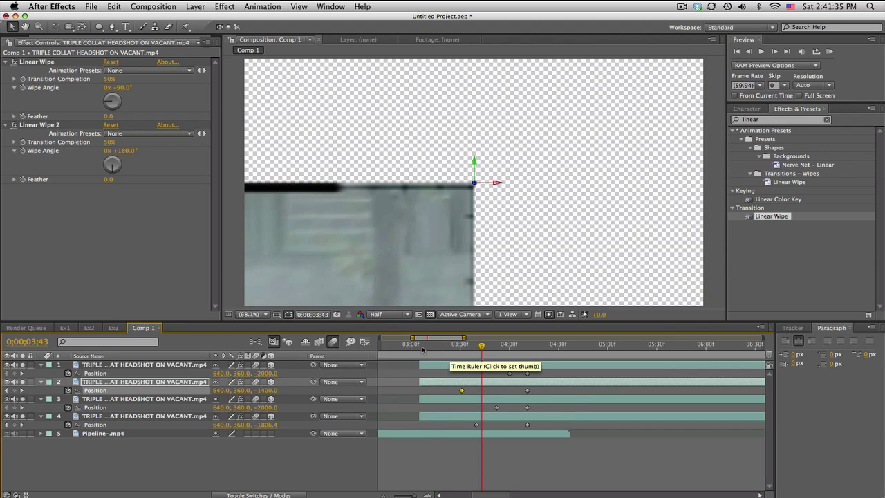
pyautogui.moveTo(424, 347); pyautogui.dragTo(470, 347)
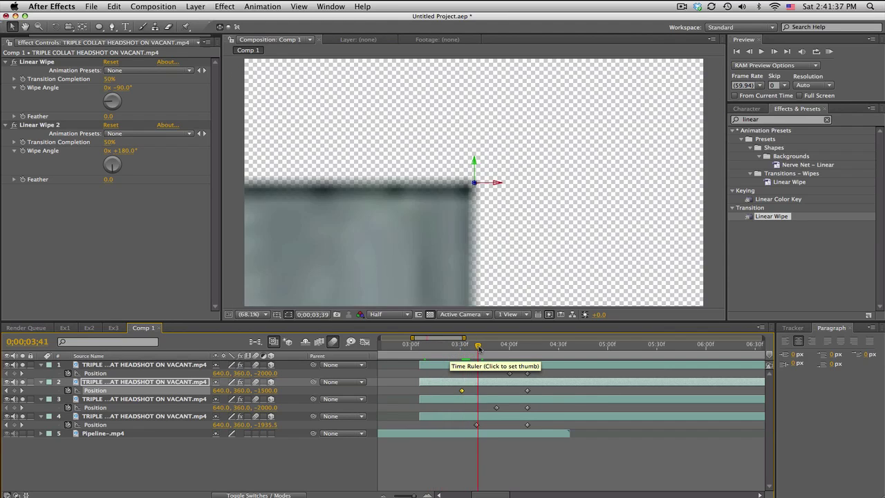
pyautogui.moveTo(479, 346)
pyautogui.mouseDown()
pyautogui.moveTo(517, 349)
pyautogui.moveTo(477, 349)
pyautogui.moveTo(492, 349)
pyautogui.mouseUp()
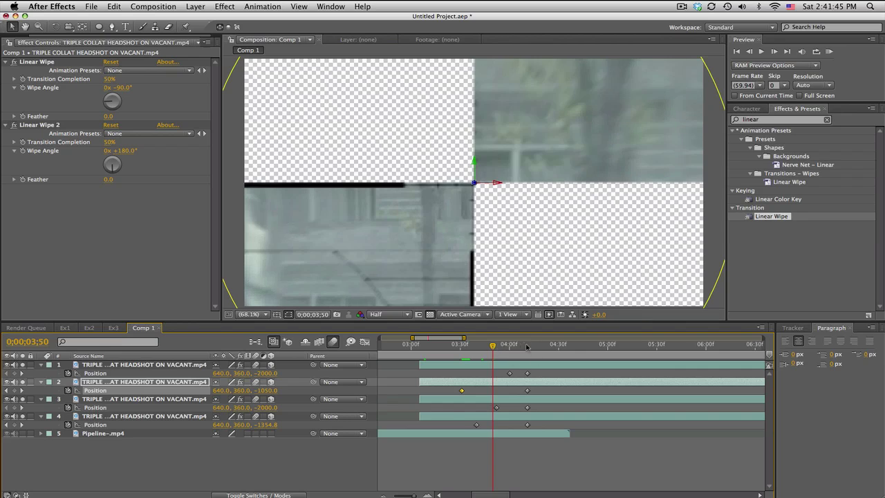
# At 0;00;04;09, add Z Rotation keyframes to all four quadrant layers.
pyautogui.click(526, 346)
pyautogui.click(180, 416)
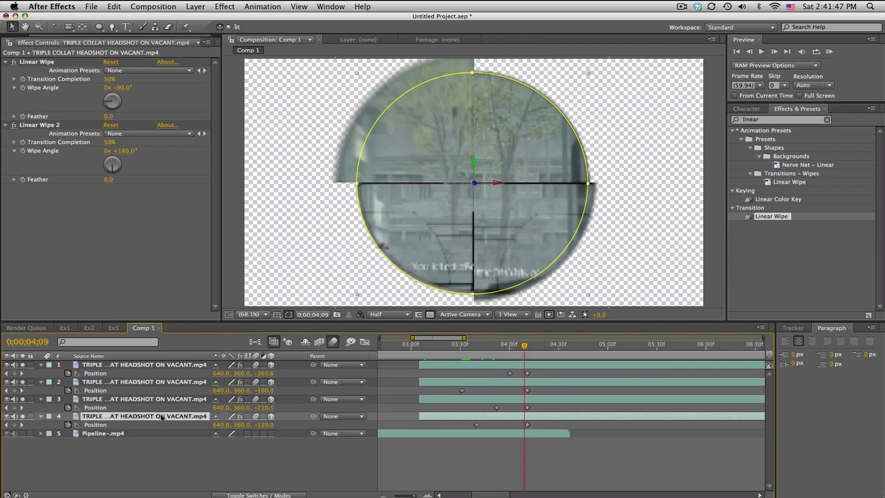
pyautogui.keyDown('shift'); pyautogui.click(157, 366); pyautogui.keyUp('shift')
pyautogui.press('r')
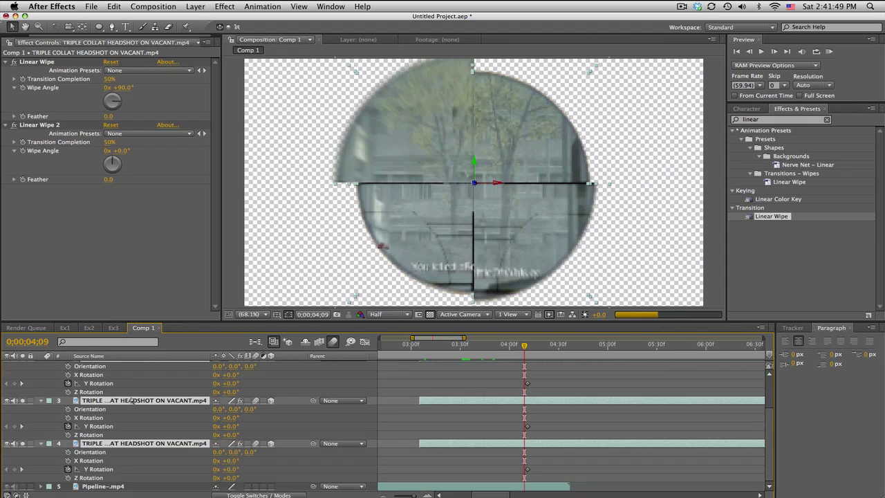
pyautogui.click(68, 391)
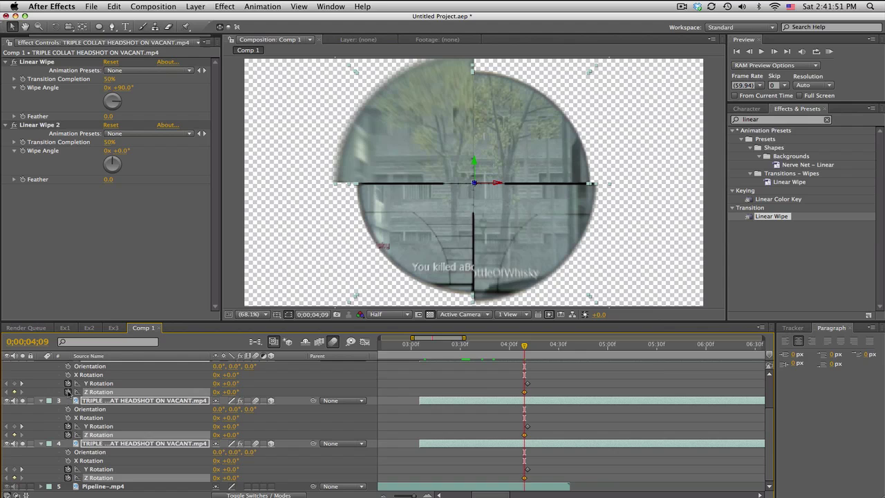
# At 0;00;03;12, give each quadrant a different starting Z Rotation, layer 1 at -1x-36.0°.
pyautogui.click(430, 345)
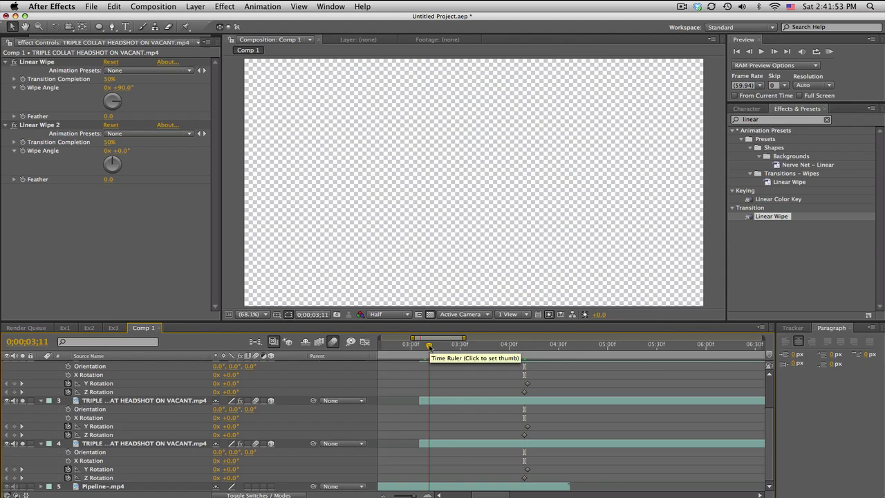
pyautogui.moveTo(234, 391); pyautogui.dragTo(645, 465)
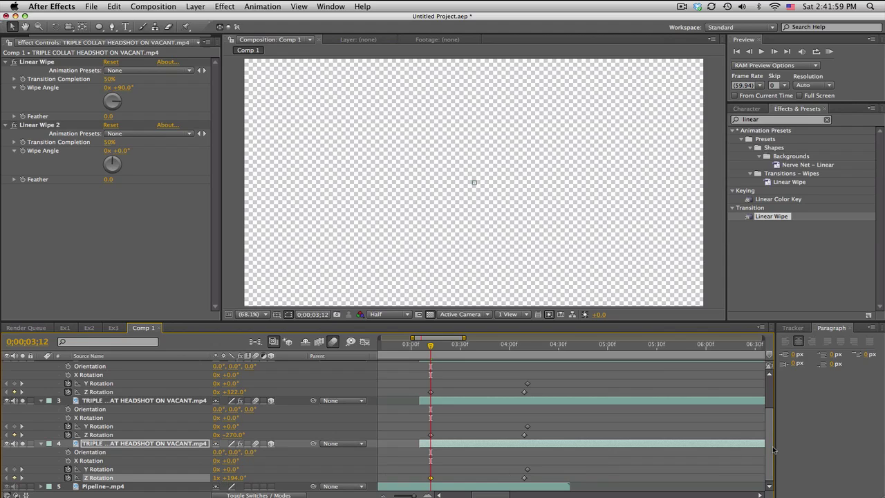
pyautogui.scroll(3, 772, 446)
pyautogui.moveTo(231, 402); pyautogui.dragTo(111, 404)
pyautogui.moveTo(434, 345); pyautogui.dragTo(541, 345)
# Hide three quadrant layers, enable the Pipeline gameplay layer and preview the spin around 0;00;03;59.
pyautogui.click(23, 365)
pyautogui.click(22, 409)
pyautogui.click(23, 450)
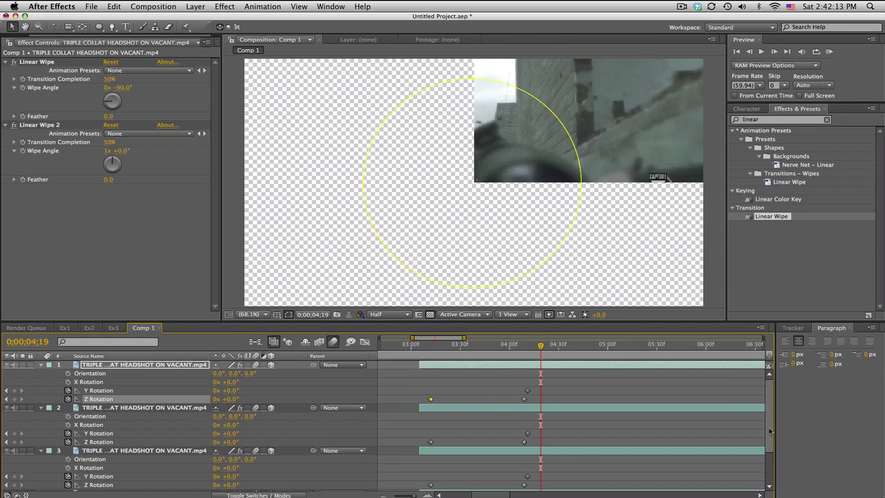
pyautogui.scroll(-3, 768, 446)
pyautogui.click(7, 486)
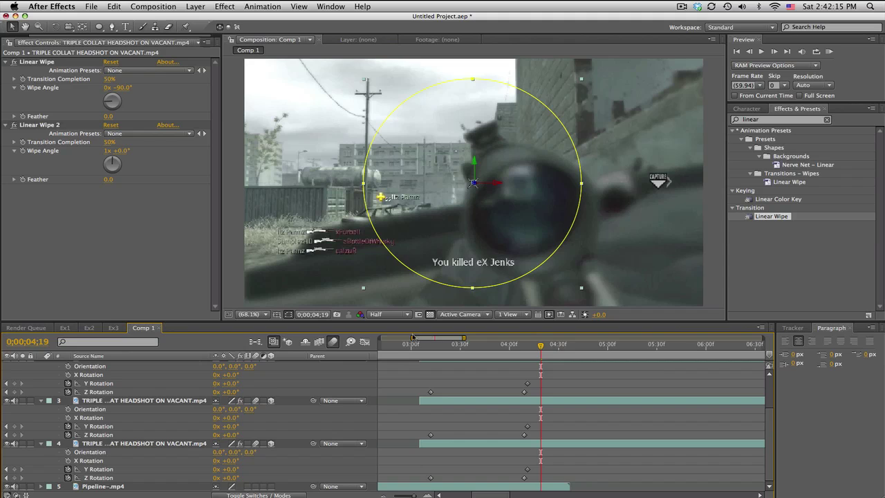
pyautogui.moveTo(412, 337); pyautogui.dragTo(379, 338)
pyautogui.moveTo(550, 344); pyautogui.dragTo(627, 348)
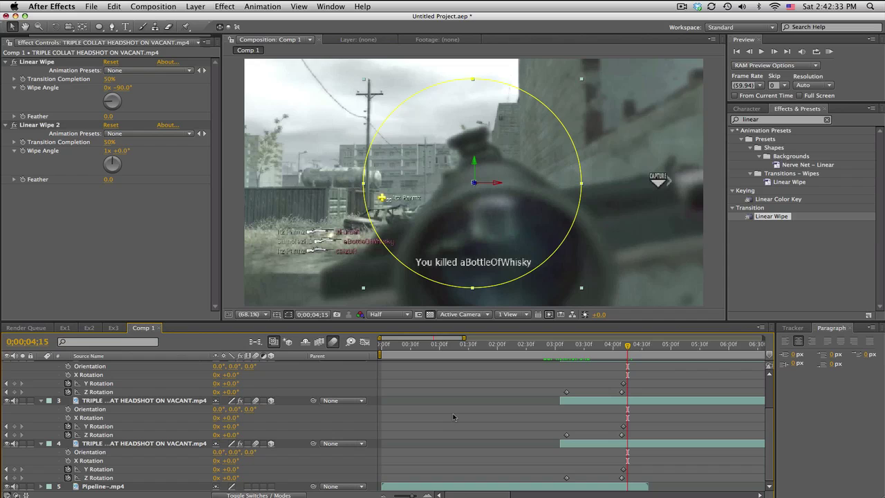
pyautogui.moveTo(627, 344)
pyautogui.mouseDown()
pyautogui.moveTo(590, 344)
pyautogui.moveTo(611, 343)
pyautogui.mouseUp()
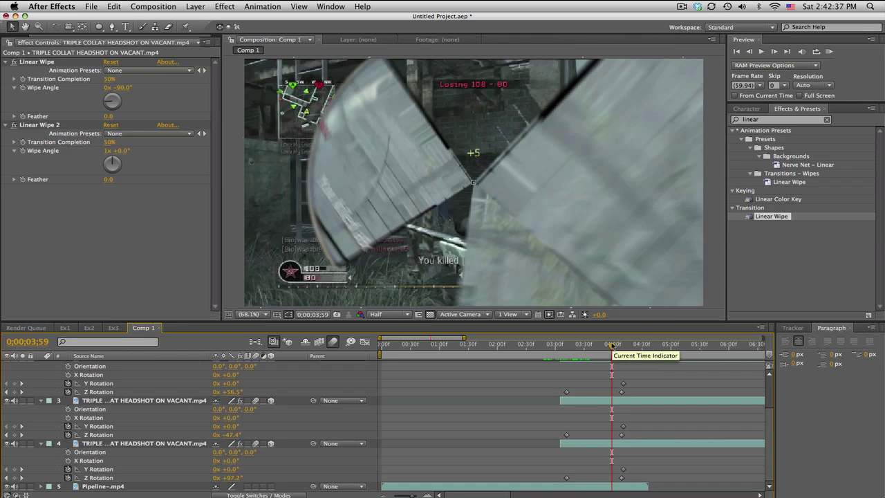